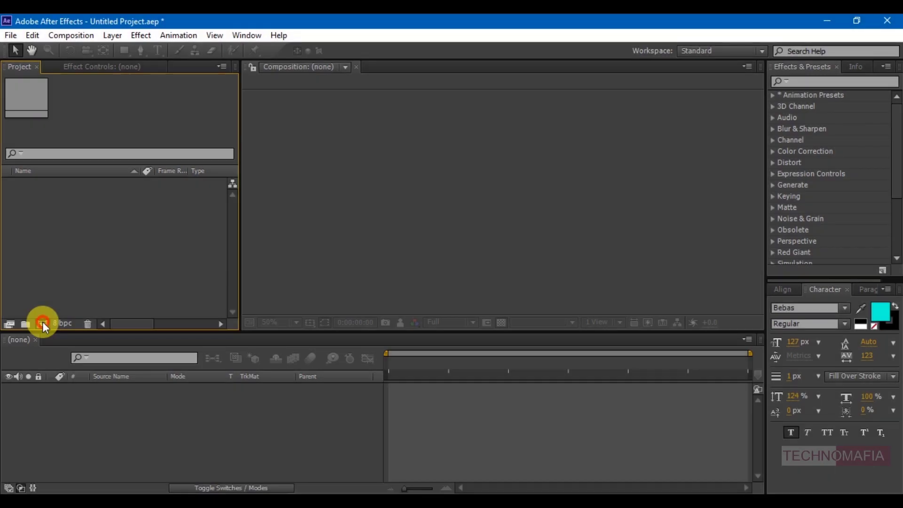
Create a new composition named Image.
{"action": "left_click", "coordinate": [42, 322]}
{"action": "key", "text": "BackSpace"}
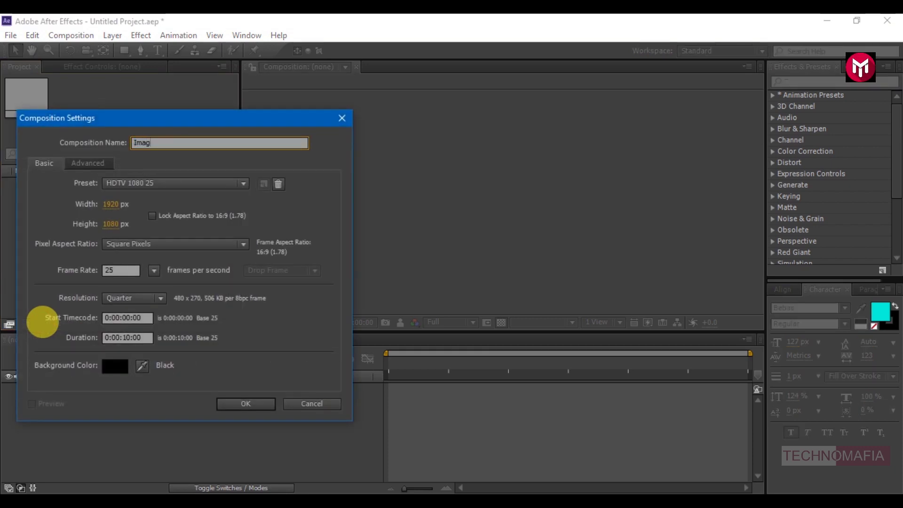
{"action": "left_click", "coordinate": [233, 406]}
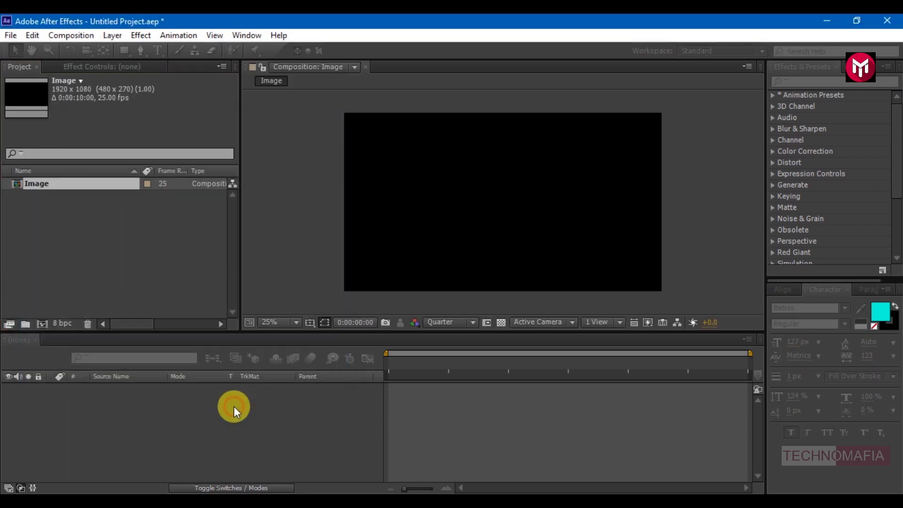
Import 1.jpeg and 2.jpeg into the project and add 1.jpeg to the Image timeline.
{"action": "left_click", "coordinate": [131, 494]}
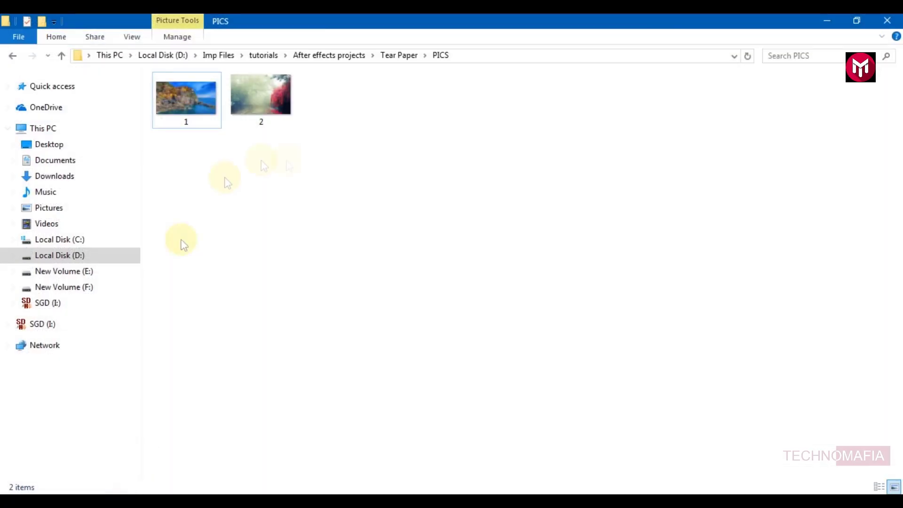
{"action": "left_click_drag", "start_coordinate": [279, 157], "coordinate": [115, 280]}
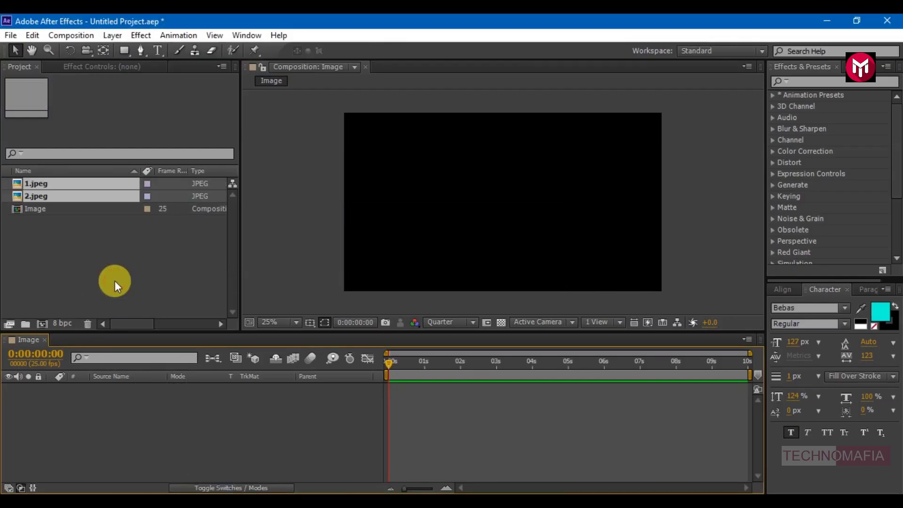
{"action": "left_click", "coordinate": [27, 184]}
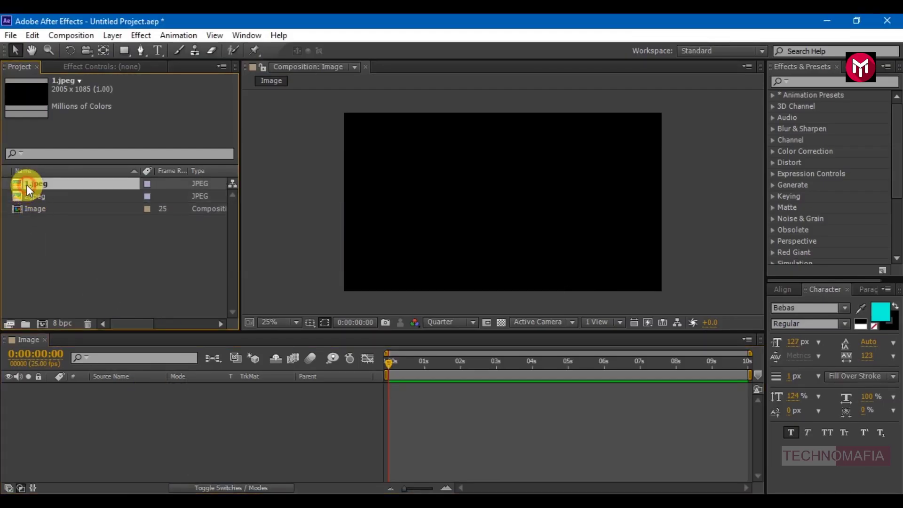
{"action": "left_click_drag", "start_coordinate": [30, 183], "coordinate": [70, 405]}
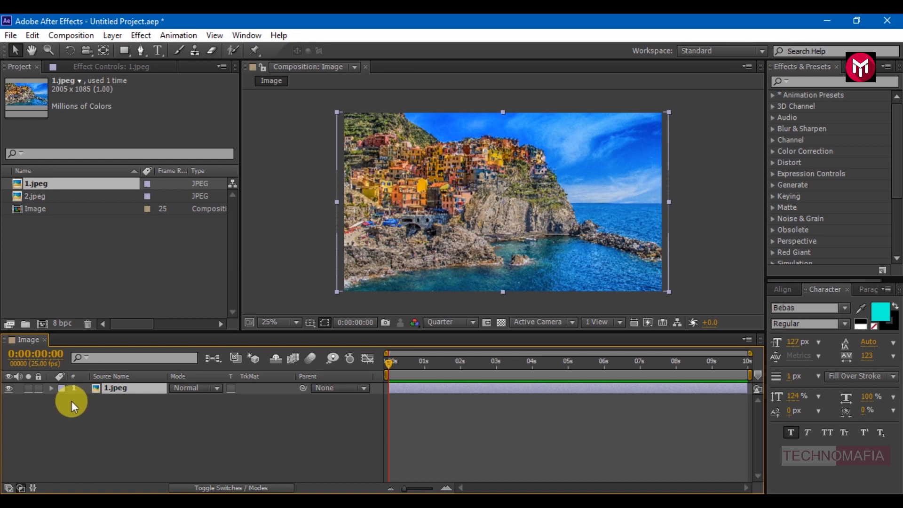
Create the Page tear shape composition and add a cyan solid layer to it.
{"action": "left_click", "coordinate": [42, 323]}
{"action": "type", "text": "Page tear shape"}
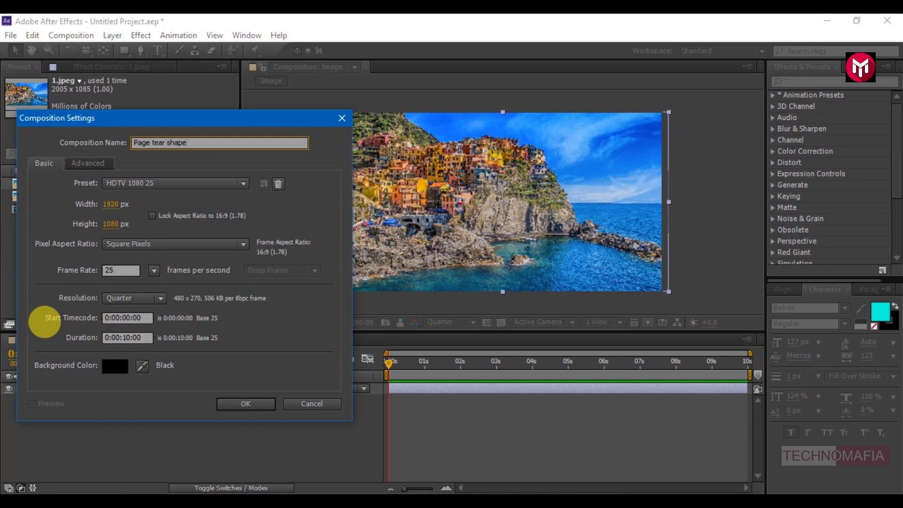
{"action": "key", "text": "Return"}
{"action": "right_click", "coordinate": [138, 444]}
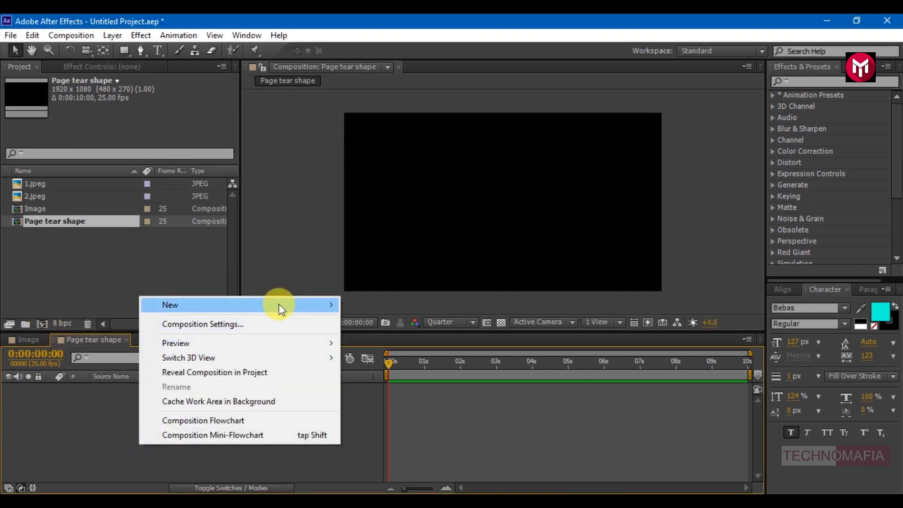
{"action": "mouse_move", "coordinate": [281, 309]}
{"action": "left_click", "coordinate": [387, 343]}
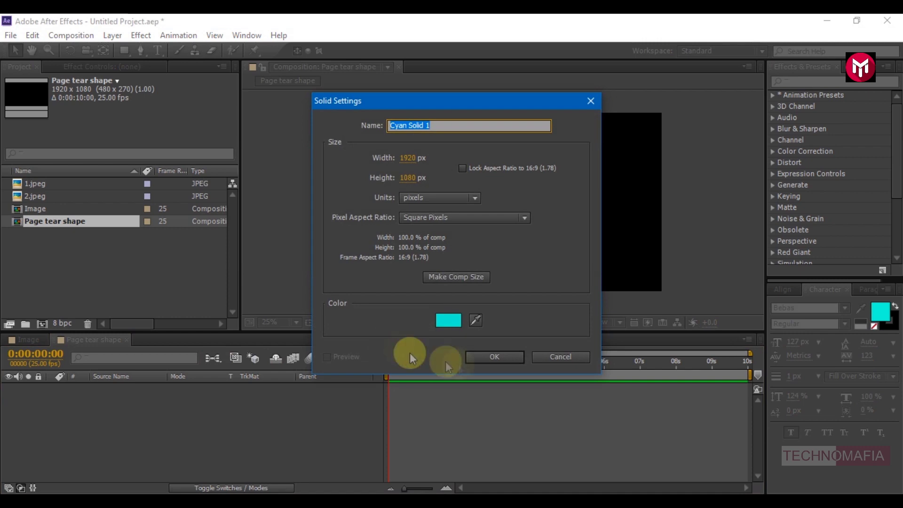
{"action": "left_click", "coordinate": [478, 356]}
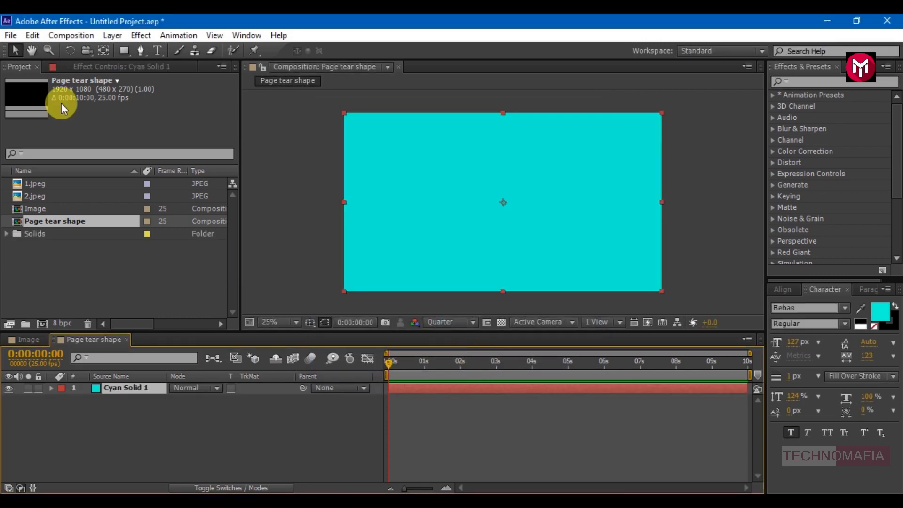
Draw a closed zigzag Pen mask covering the lower part of the cyan solid.
{"action": "left_click", "coordinate": [137, 53]}
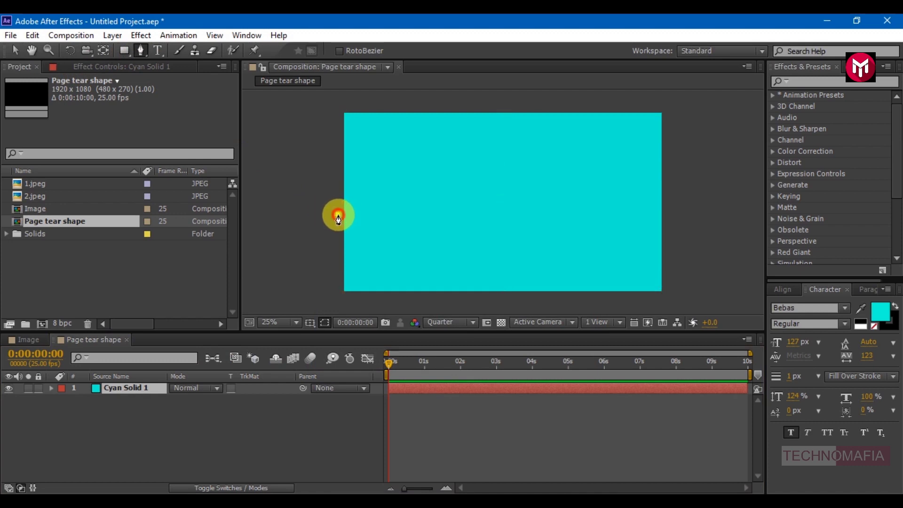
{"action": "left_click", "coordinate": [338, 215]}
{"action": "left_click", "coordinate": [385, 215]}
{"action": "left_click", "coordinate": [399, 207]}
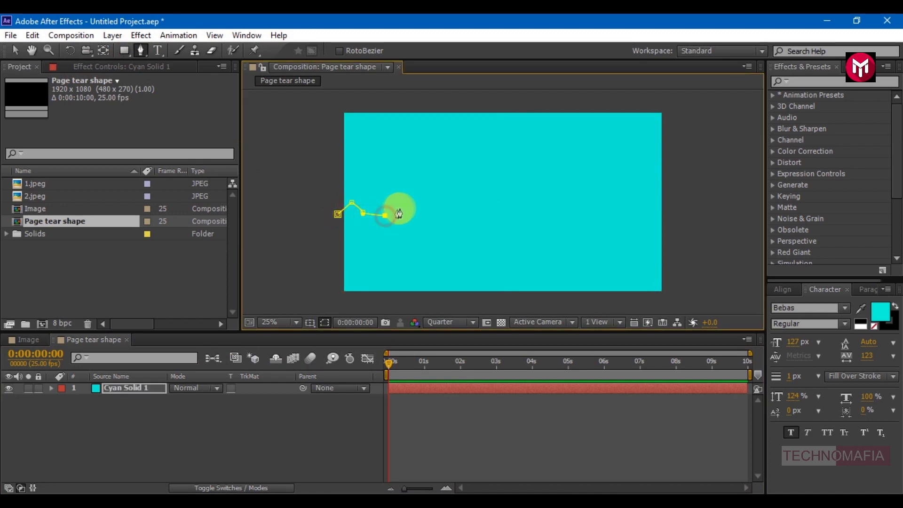
{"action": "left_click", "coordinate": [418, 213]}
{"action": "left_click", "coordinate": [449, 207]}
{"action": "left_click", "coordinate": [470, 217]}
{"action": "left_click", "coordinate": [500, 214]}
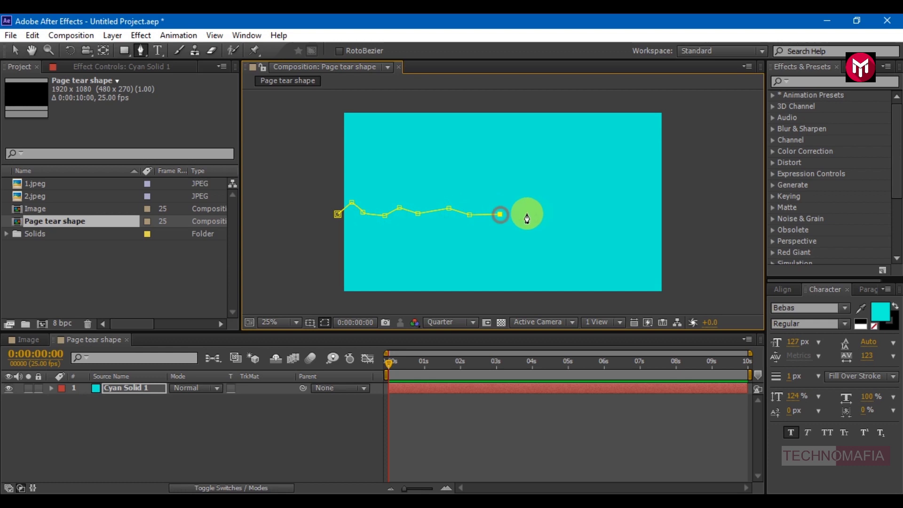
{"action": "left_click", "coordinate": [544, 210]}
{"action": "left_click", "coordinate": [554, 217]}
{"action": "left_click", "coordinate": [590, 231]}
{"action": "left_click", "coordinate": [612, 207]}
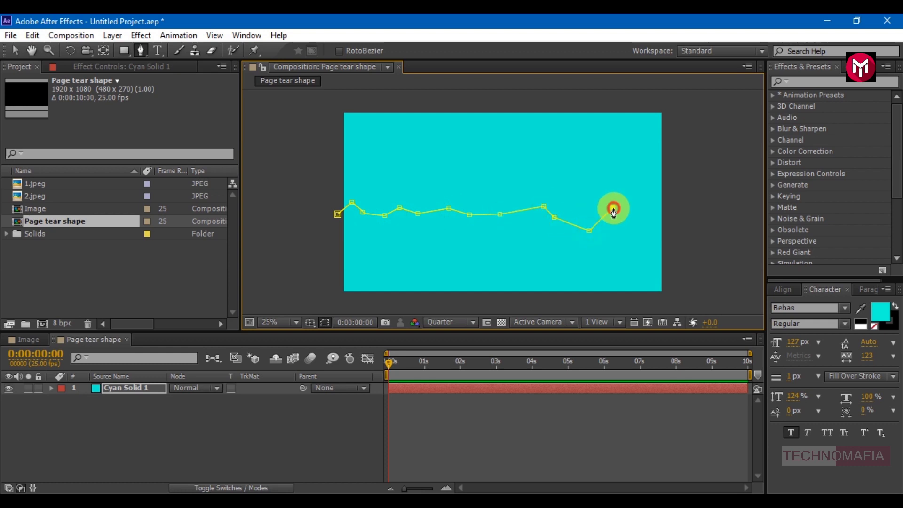
{"action": "left_click", "coordinate": [628, 220]}
{"action": "left_click", "coordinate": [640, 228]}
{"action": "left_click", "coordinate": [668, 215]}
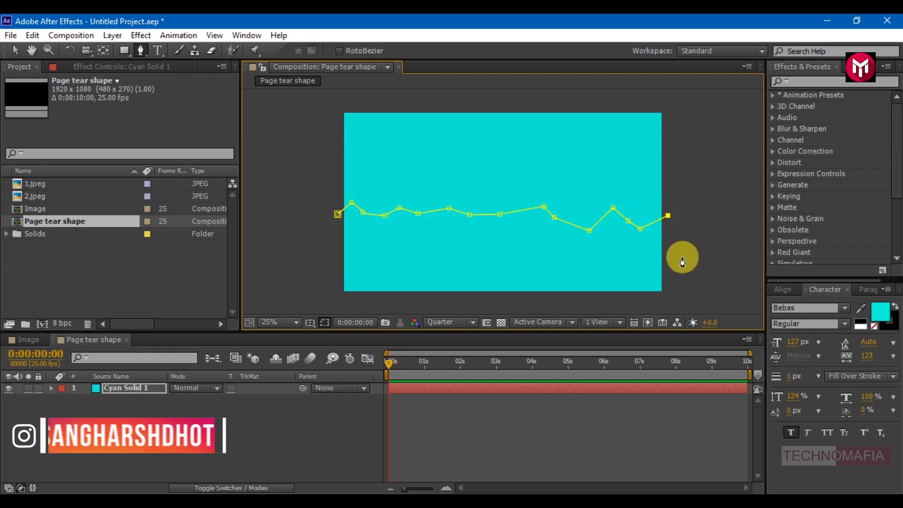
{"action": "left_click", "coordinate": [332, 302]}
{"action": "left_click", "coordinate": [337, 215]}
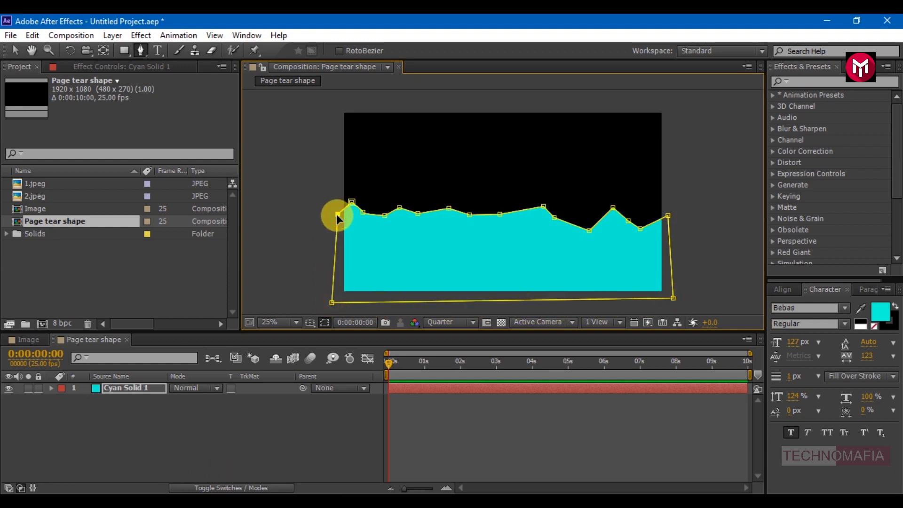
{"action": "left_click", "coordinate": [151, 421]}
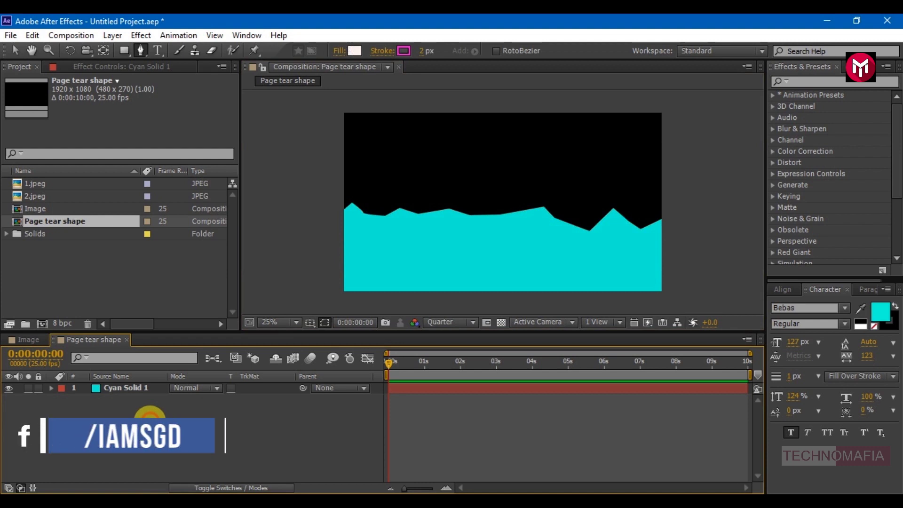
Create a Still composition and place the Image comp in it.
{"action": "left_click", "coordinate": [123, 388]}
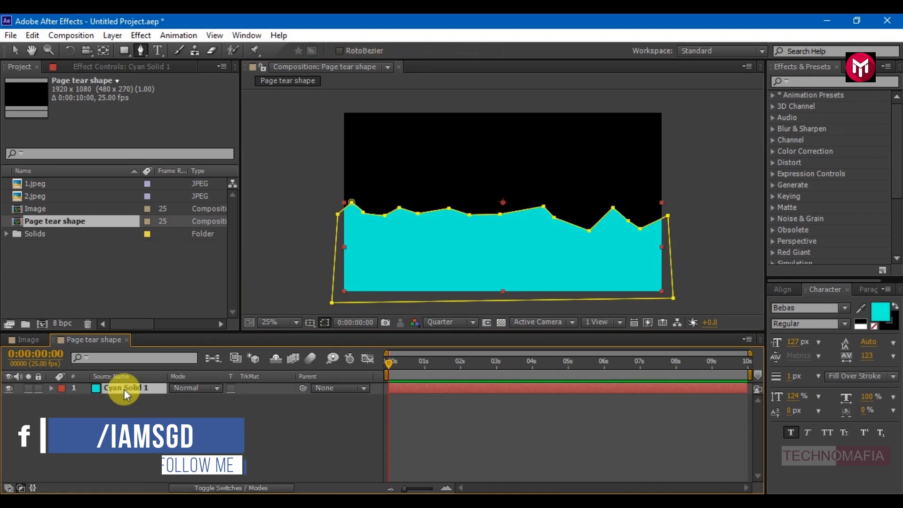
{"action": "left_click", "coordinate": [43, 323]}
{"action": "type", "text": "Sti"}
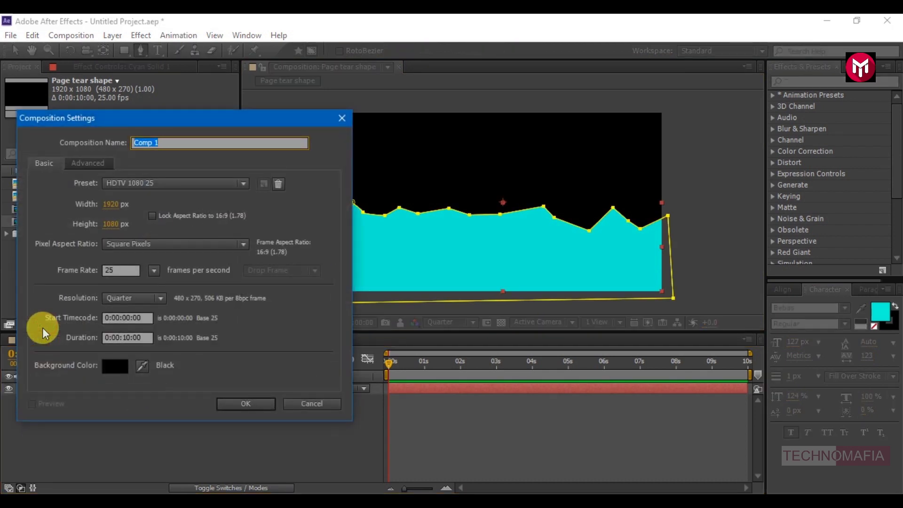
{"action": "type", "text": "ll"}
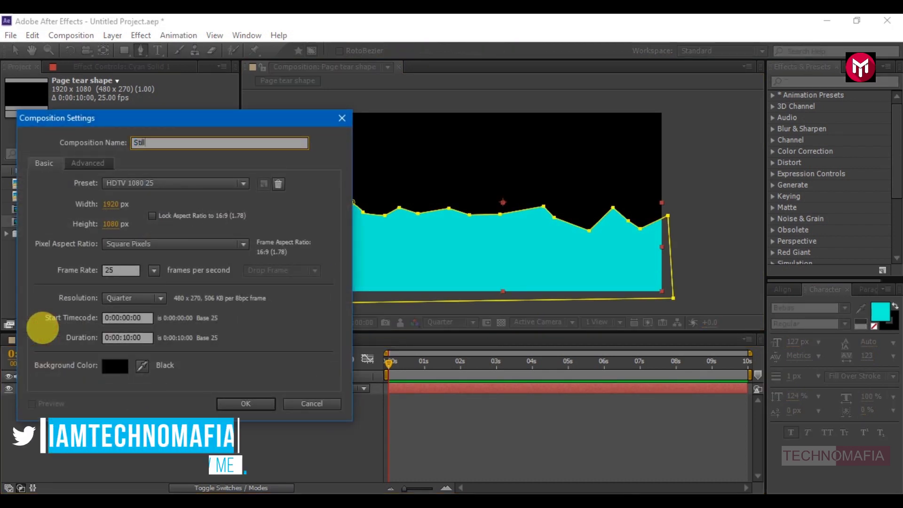
{"action": "key", "text": "Return"}
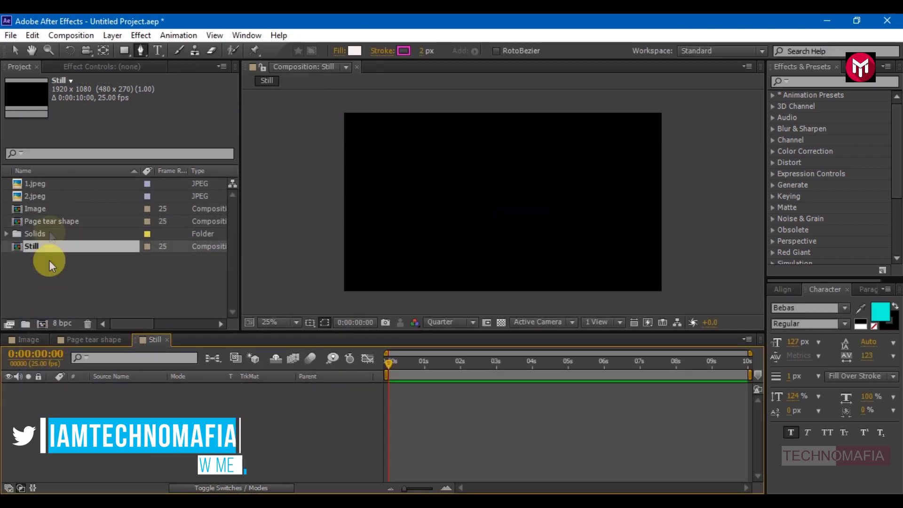
{"action": "left_click", "coordinate": [41, 211]}
{"action": "left_click_drag", "start_coordinate": [39, 210], "coordinate": [84, 396]}
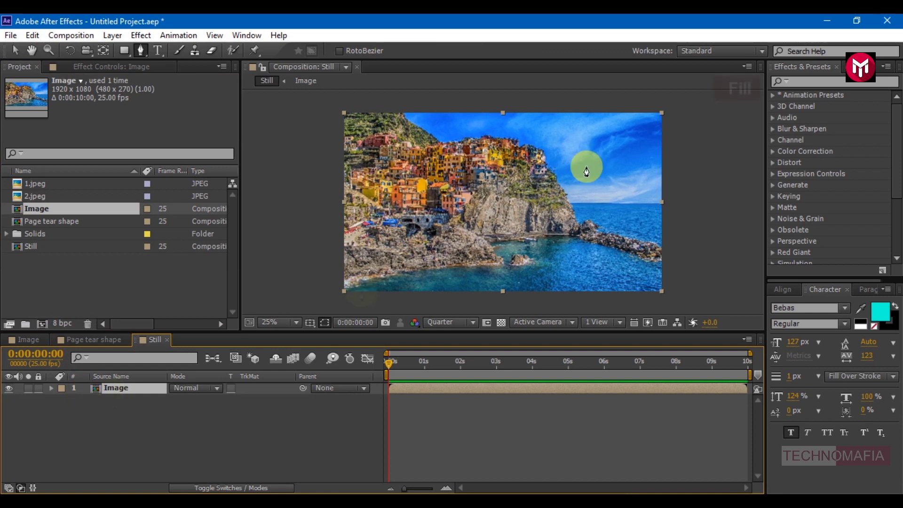
Apply a Fill effect to the Image layer with light grey colour D4D1D1.
{"action": "left_click", "coordinate": [802, 81]}
{"action": "type", "text": "fill"}
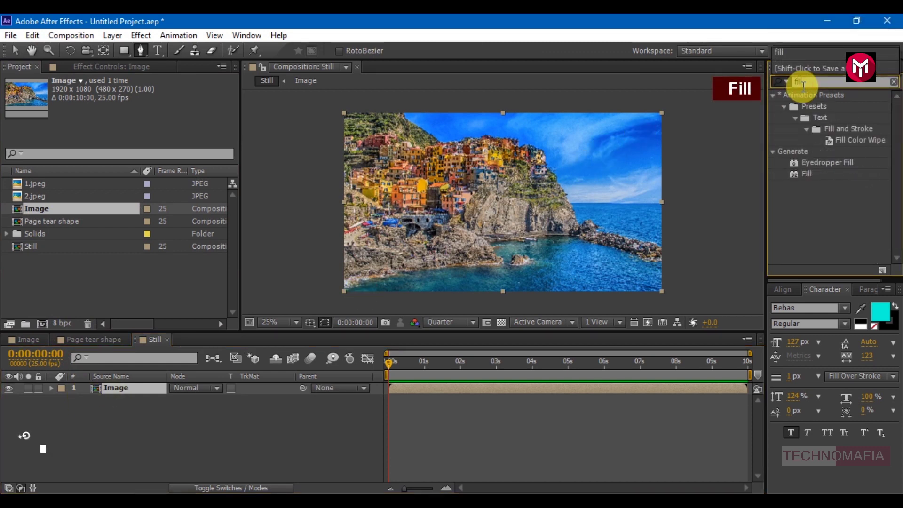
{"action": "double_click", "coordinate": [804, 172]}
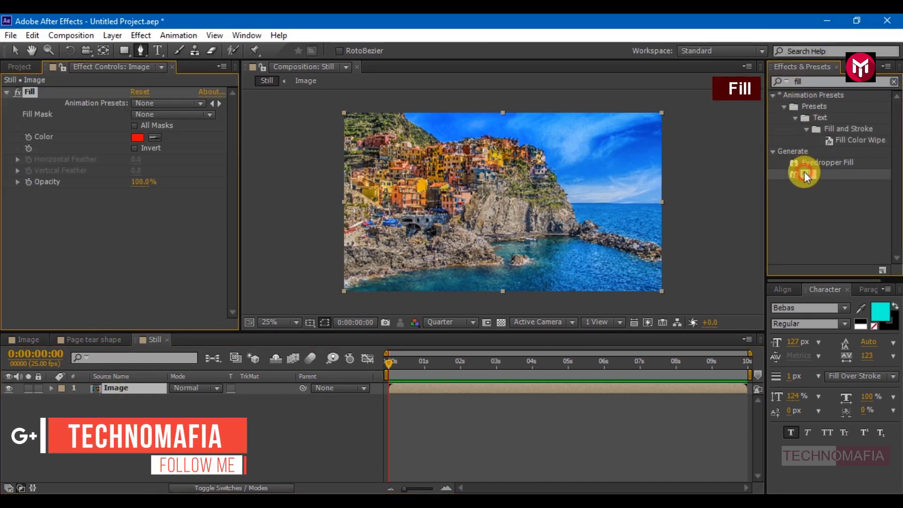
{"action": "left_click", "coordinate": [137, 137]}
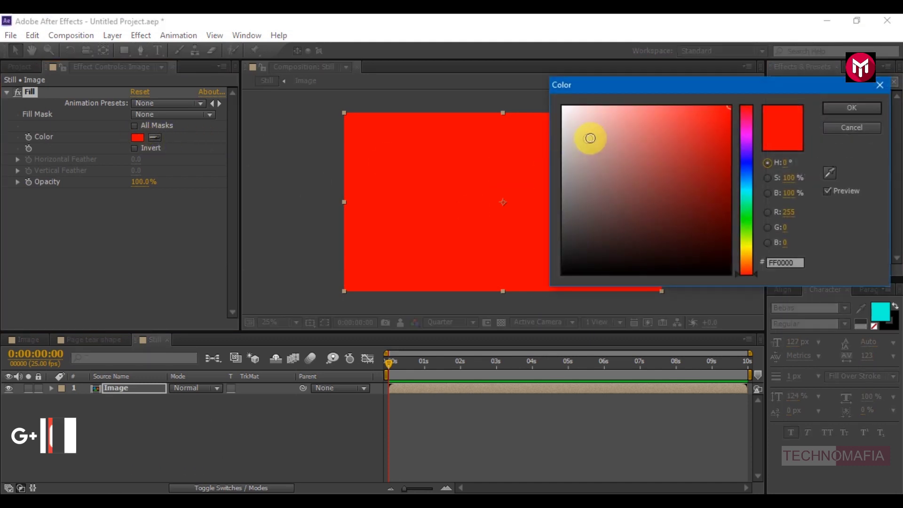
{"action": "left_click_drag", "start_coordinate": [590, 138], "coordinate": [564, 134]}
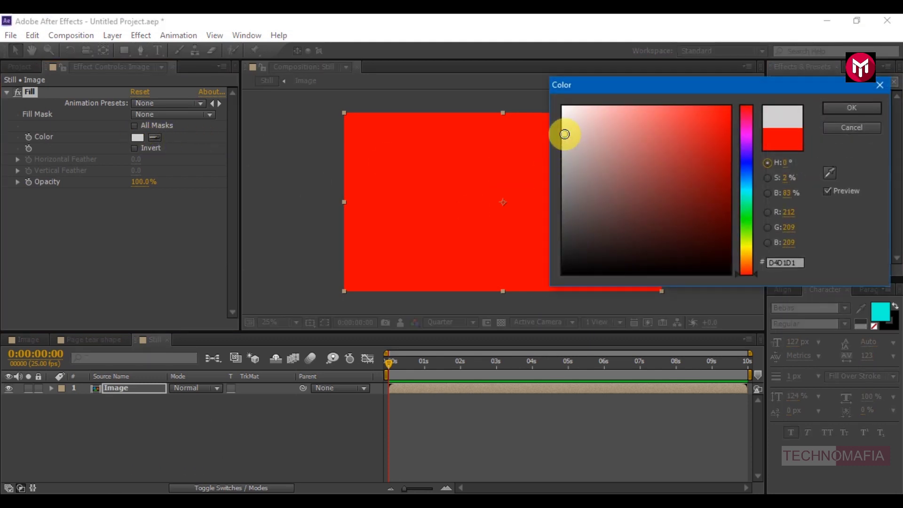
{"action": "key", "text": "Return"}
{"action": "left_click", "coordinate": [19, 67]}
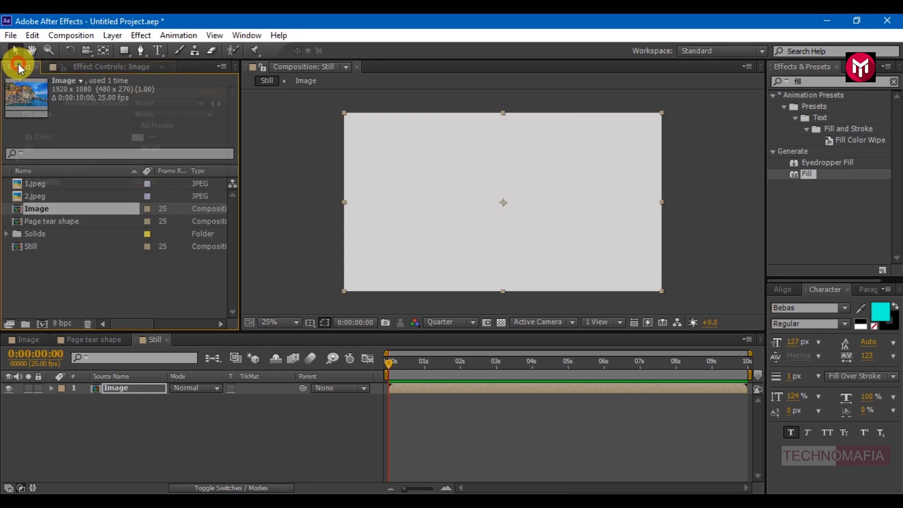
Add Page tear shape to Still and roughen it with Turbulent Displace at Size 10.
{"action": "left_click", "coordinate": [37, 221]}
{"action": "left_click_drag", "start_coordinate": [37, 219], "coordinate": [103, 382]}
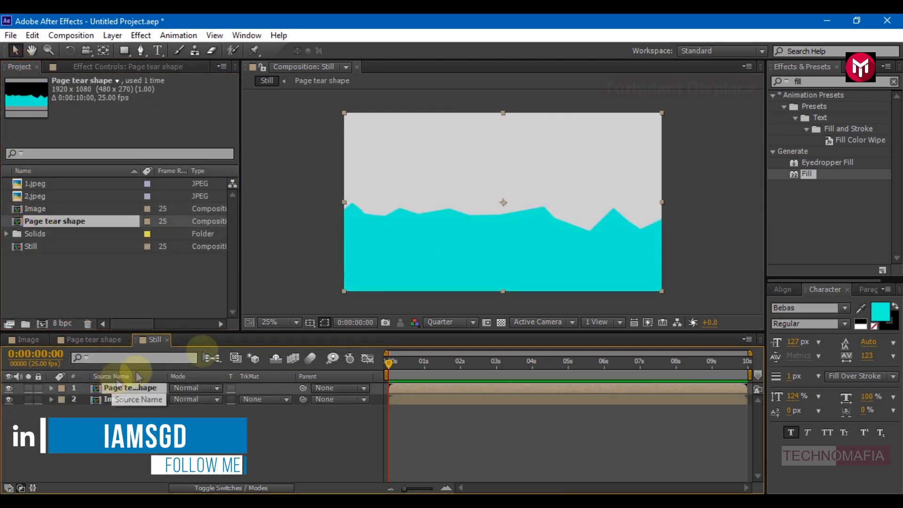
{"action": "left_click", "coordinate": [798, 81]}
{"action": "type", "text": "turb"}
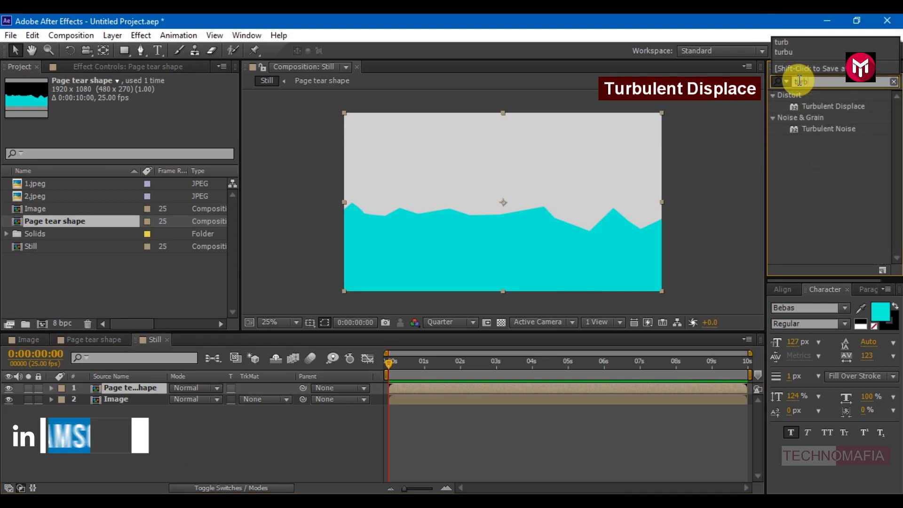
{"action": "double_click", "coordinate": [821, 107]}
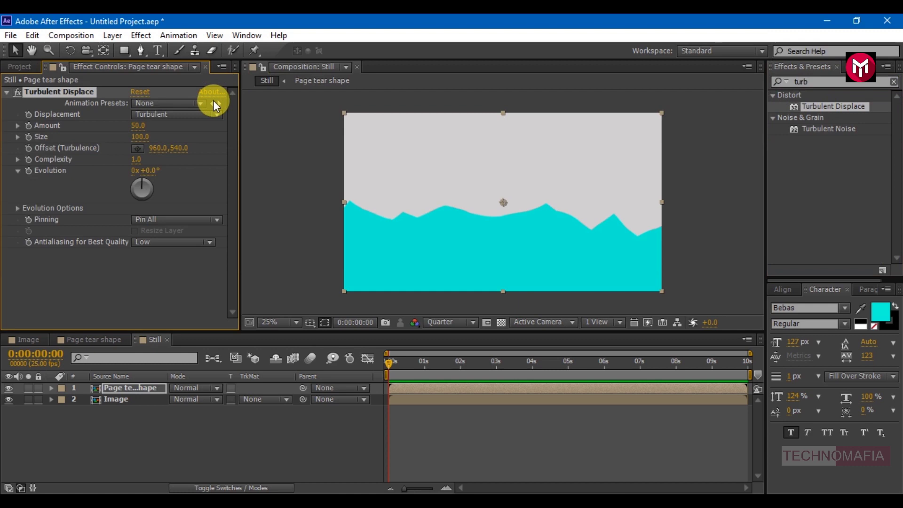
{"action": "left_click", "coordinate": [140, 137]}
{"action": "type", "text": "10"}
{"action": "key", "text": "Return"}
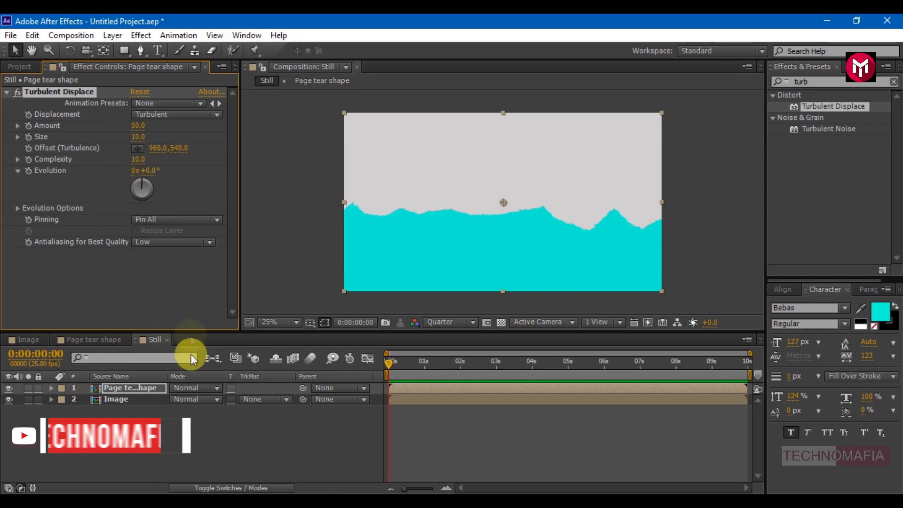
Set the Image layer's track matte to Alpha Inverted Matte.
{"action": "left_click", "coordinate": [247, 399]}
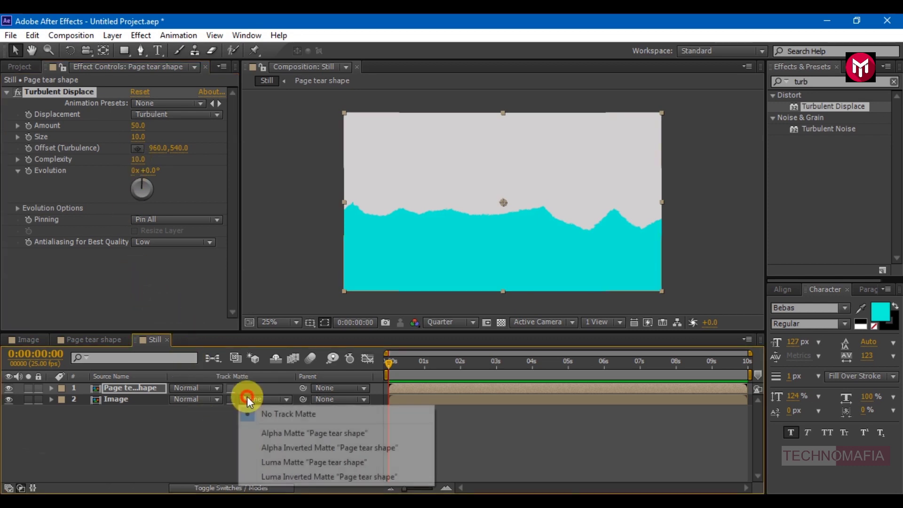
{"action": "left_click", "coordinate": [268, 447]}
{"action": "left_click", "coordinate": [255, 446]}
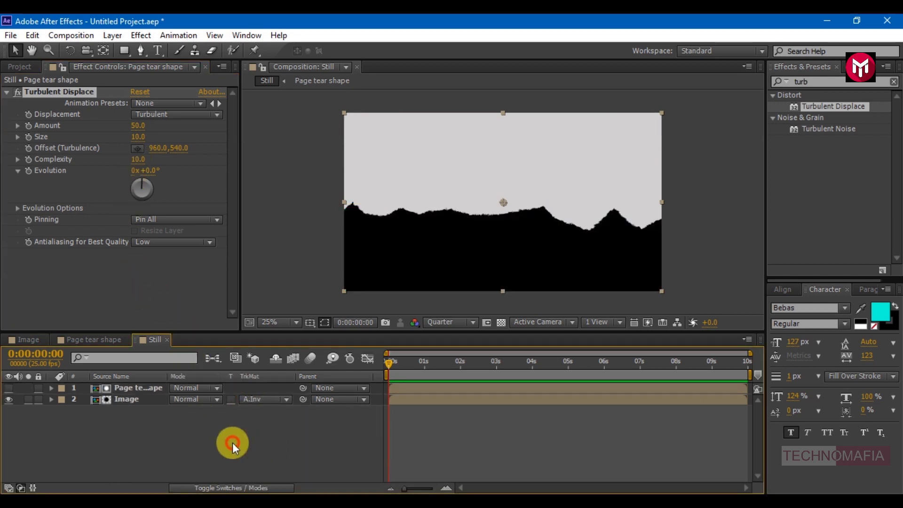
{"action": "left_click", "coordinate": [20, 66]}
{"action": "left_click", "coordinate": [39, 212]}
Add another Image and Page tear shape pair, giving the tear Simple Choker and Turbulent Displace Size 10.
{"action": "left_click_drag", "start_coordinate": [39, 212], "coordinate": [109, 385]}
{"action": "left_click_drag", "start_coordinate": [44, 224], "coordinate": [116, 387]}
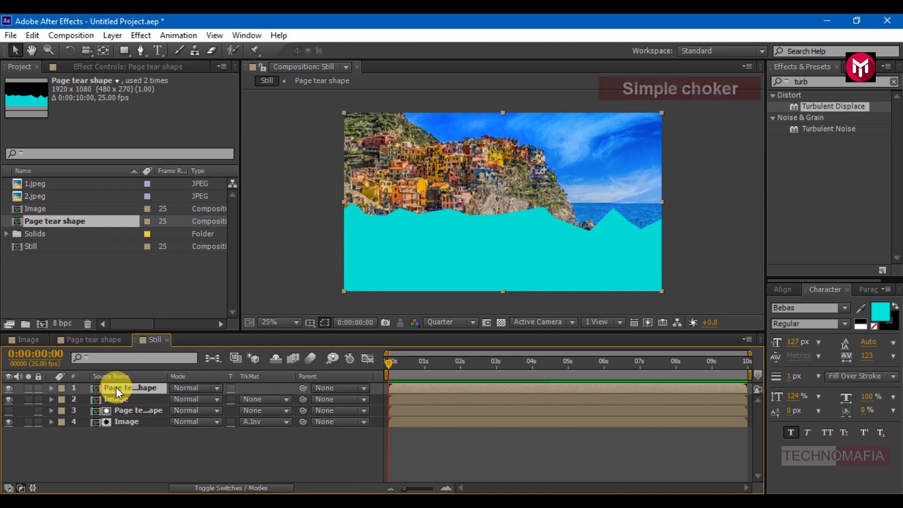
{"action": "left_click", "coordinate": [799, 83]}
{"action": "type", "text": "chok"}
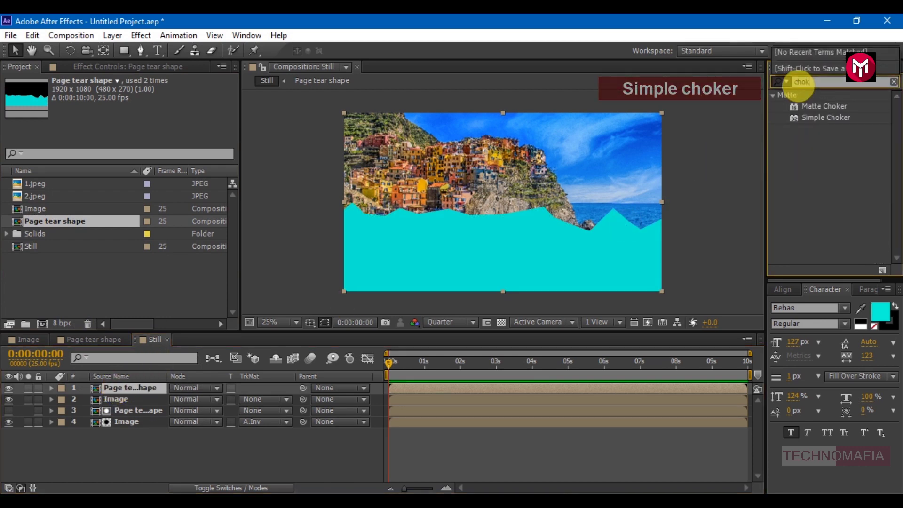
{"action": "double_click", "coordinate": [805, 116]}
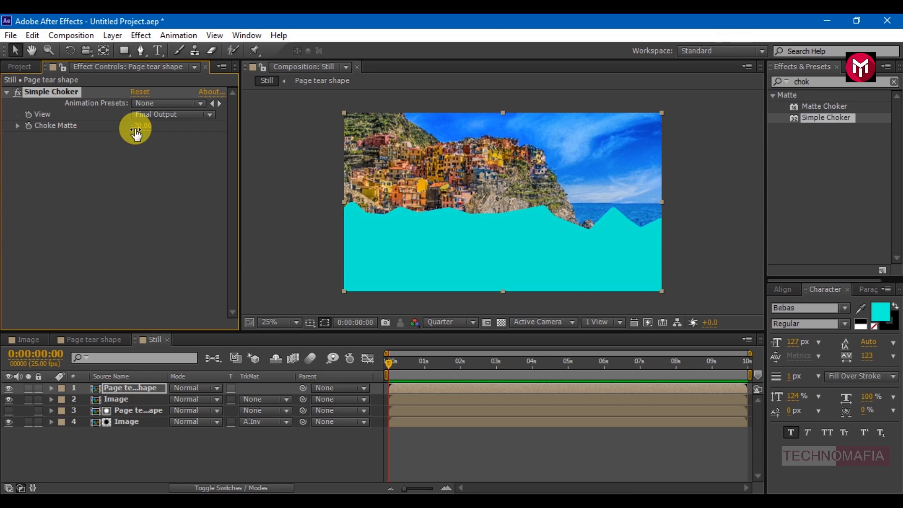
{"action": "left_click", "coordinate": [816, 81]}
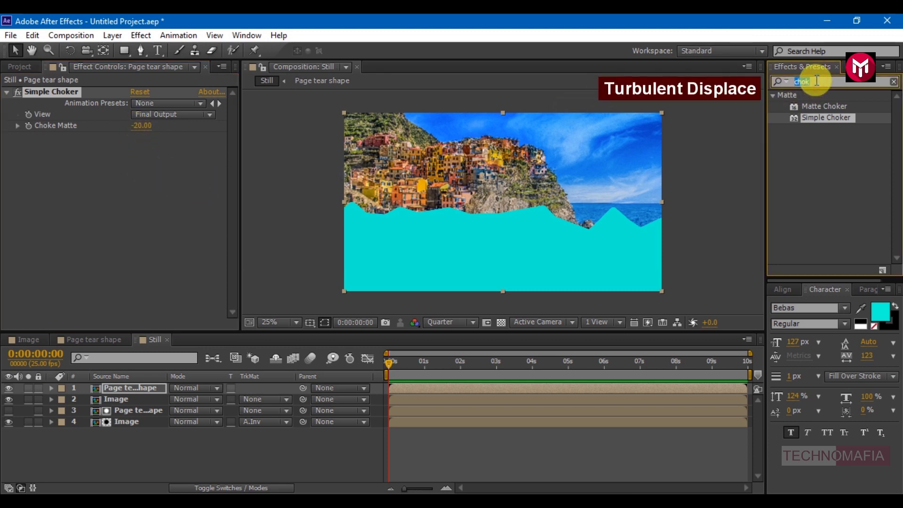
{"action": "type", "text": "turb"}
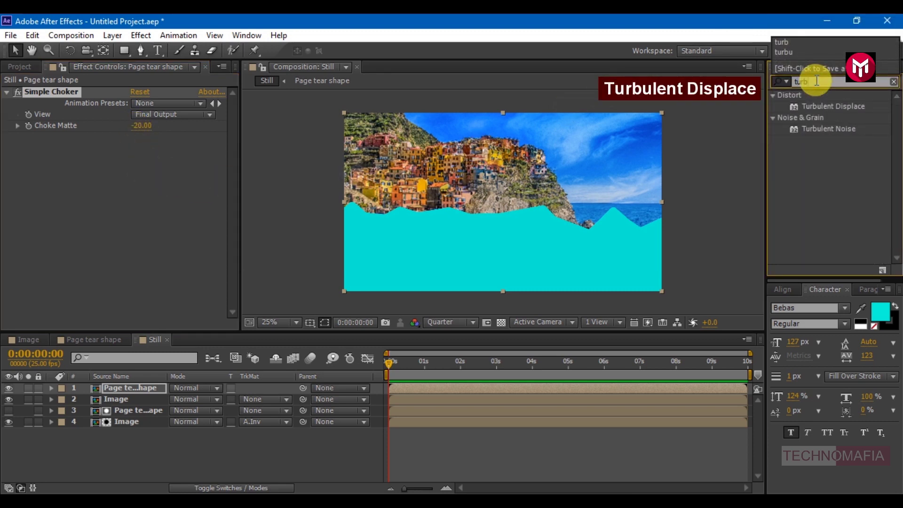
{"action": "double_click", "coordinate": [829, 107]}
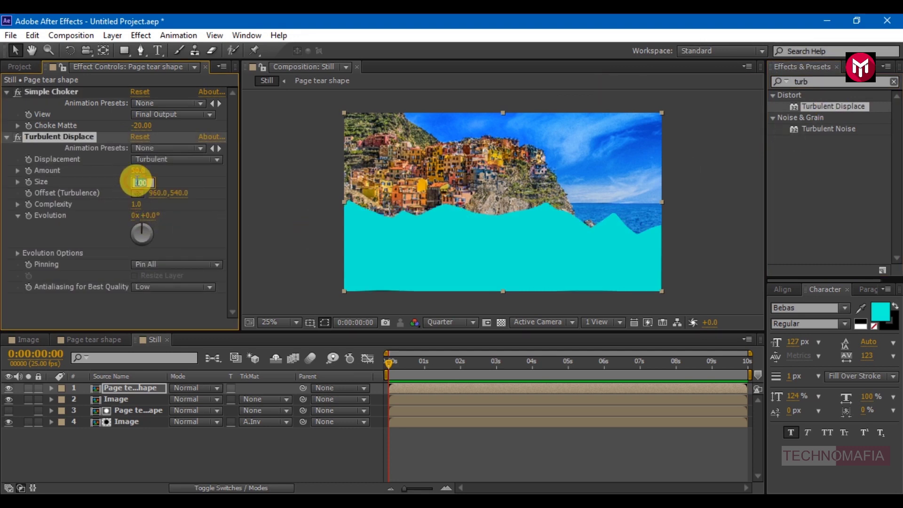
{"action": "left_click_drag", "start_coordinate": [137, 186], "coordinate": [136, 211]}
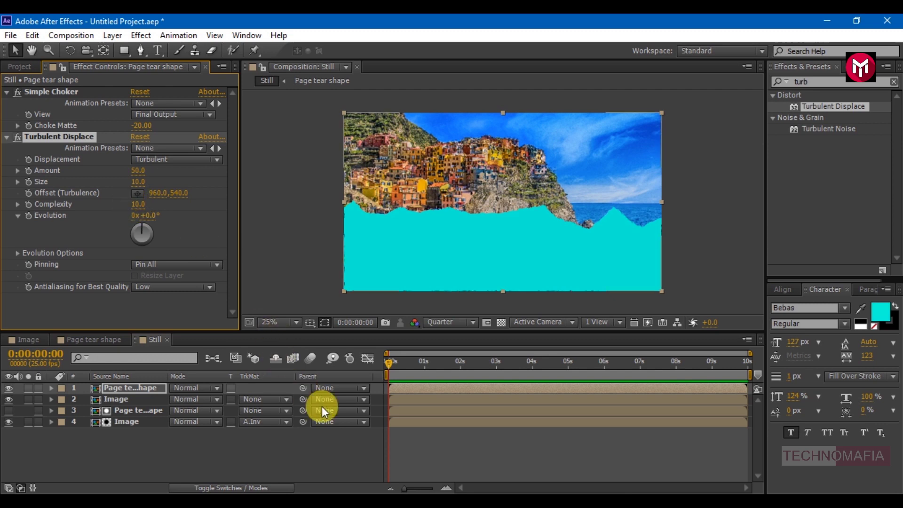
Set the new Image layer's track matte to Alpha Inverted Matte.
{"action": "left_click", "coordinate": [247, 401]}
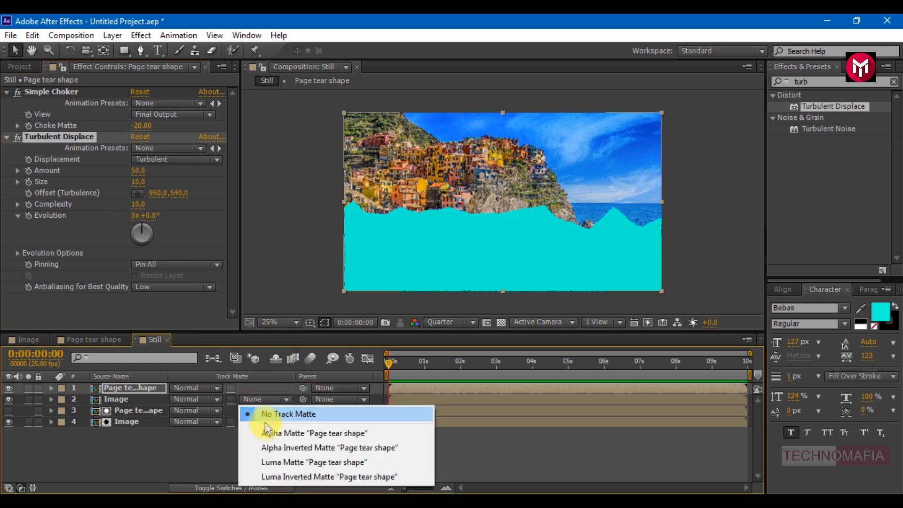
{"action": "left_click", "coordinate": [275, 449]}
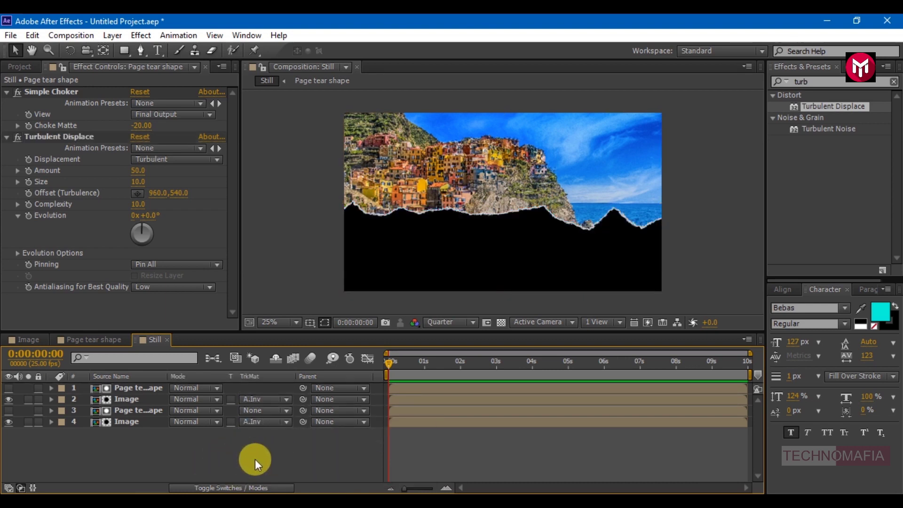
{"action": "scroll", "coordinate": [481, 212], "scroll_direction": "up", "scroll_amount": 6}
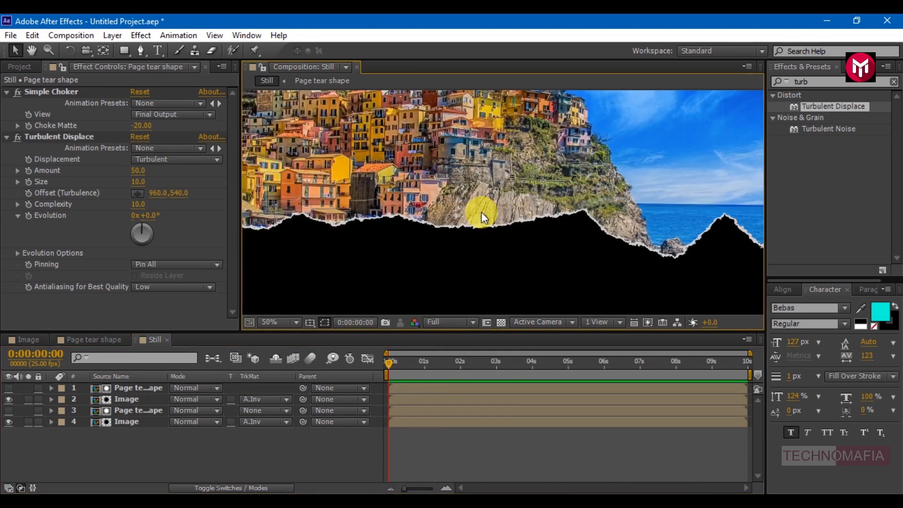
{"action": "scroll", "coordinate": [450, 286], "scroll_direction": "down", "scroll_amount": 2}
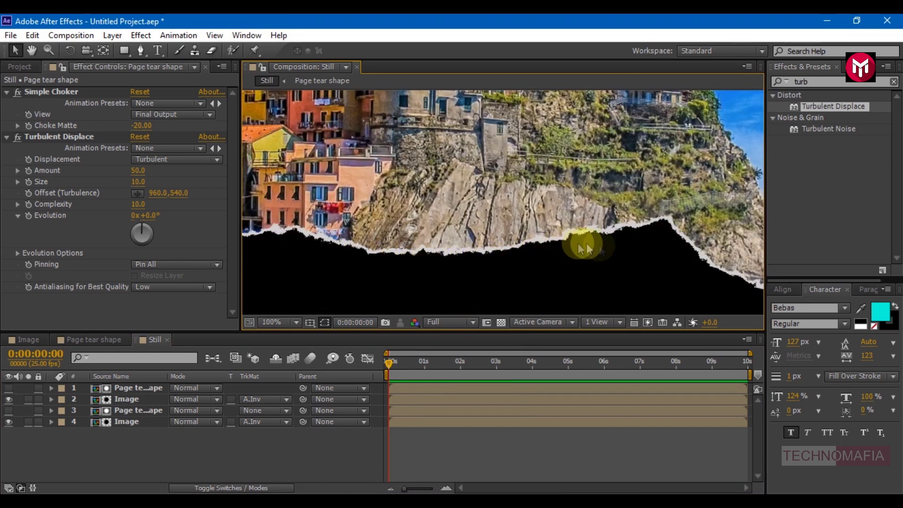
{"action": "scroll", "coordinate": [658, 248], "scroll_direction": "down", "scroll_amount": 1}
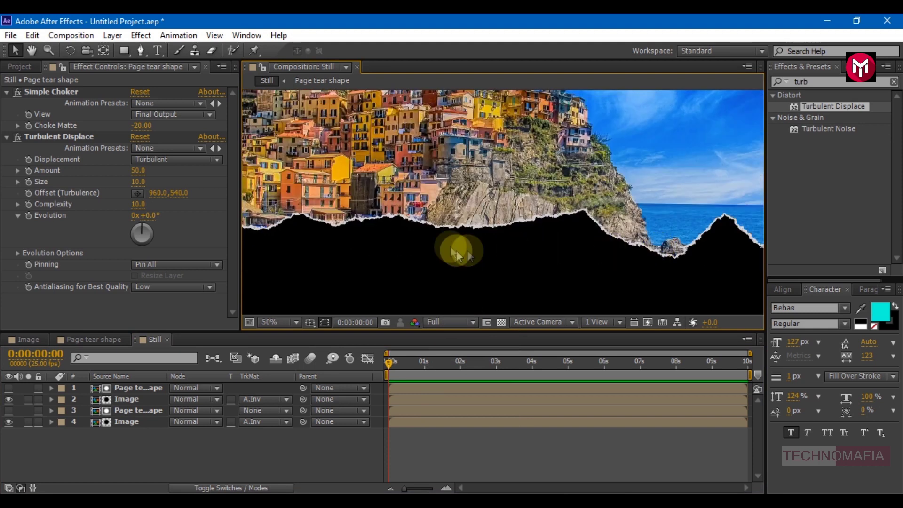
{"action": "scroll", "coordinate": [447, 241], "scroll_direction": "down", "scroll_amount": 2}
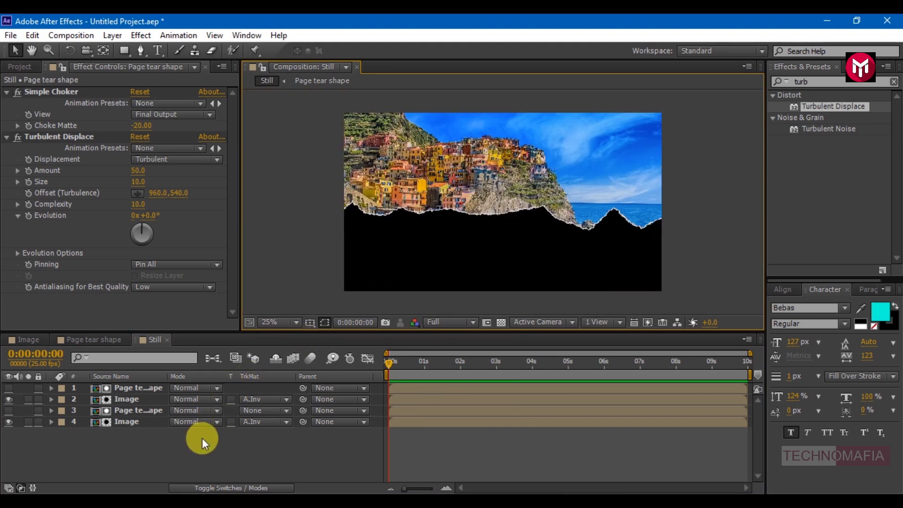
{"action": "left_click", "coordinate": [19, 67]}
Create the Front tear comp holding the Image and Page tear shape comps.
{"action": "left_click", "coordinate": [42, 323]}
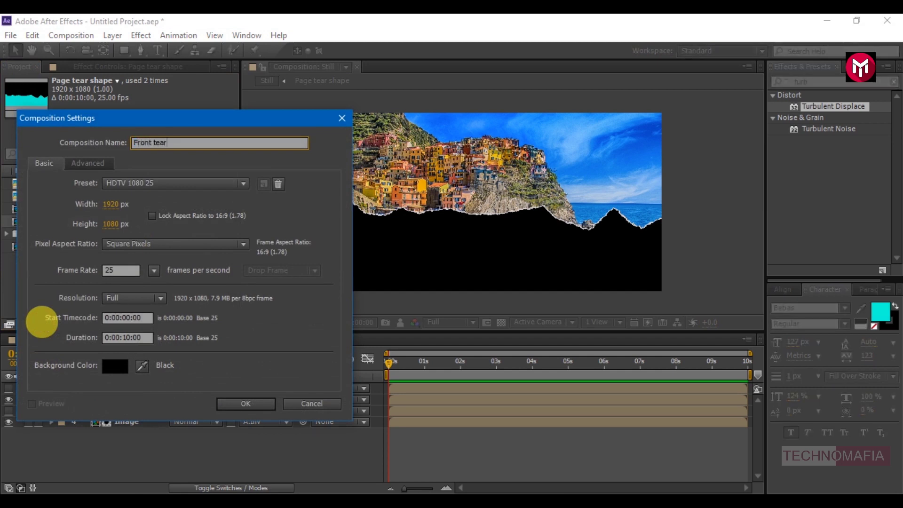
{"action": "key", "text": "Return"}
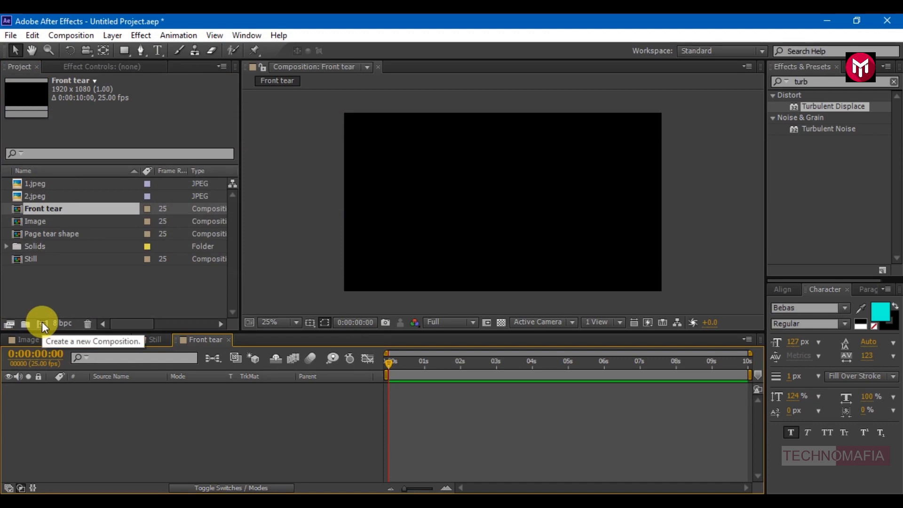
{"action": "left_click_drag", "start_coordinate": [41, 221], "coordinate": [101, 416]}
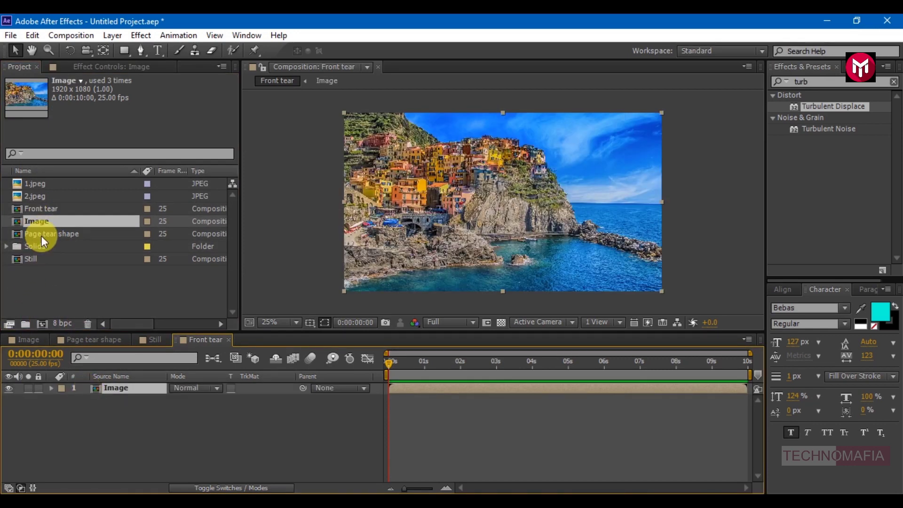
{"action": "left_click_drag", "start_coordinate": [41, 235], "coordinate": [120, 383]}
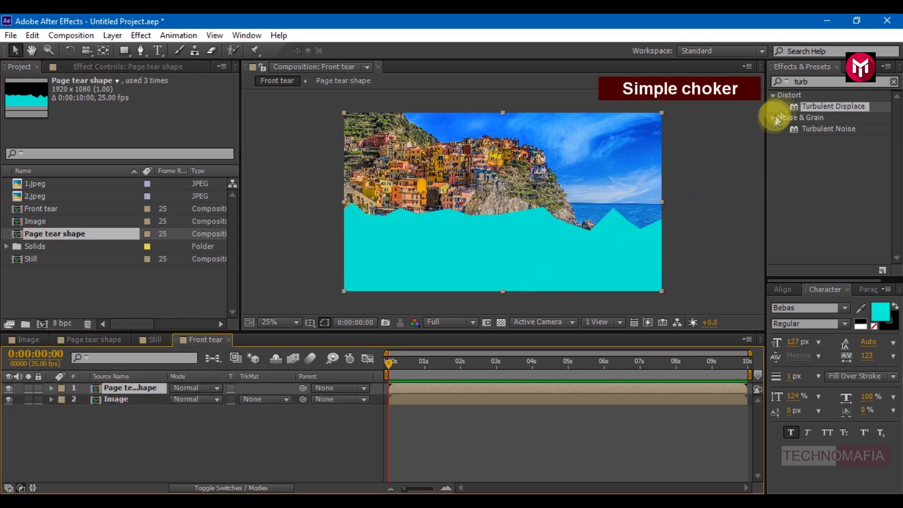
Apply Simple Choker to the tear shape layer with Choke Matte -50.
{"action": "left_click", "coordinate": [799, 81]}
{"action": "type", "text": "si"}
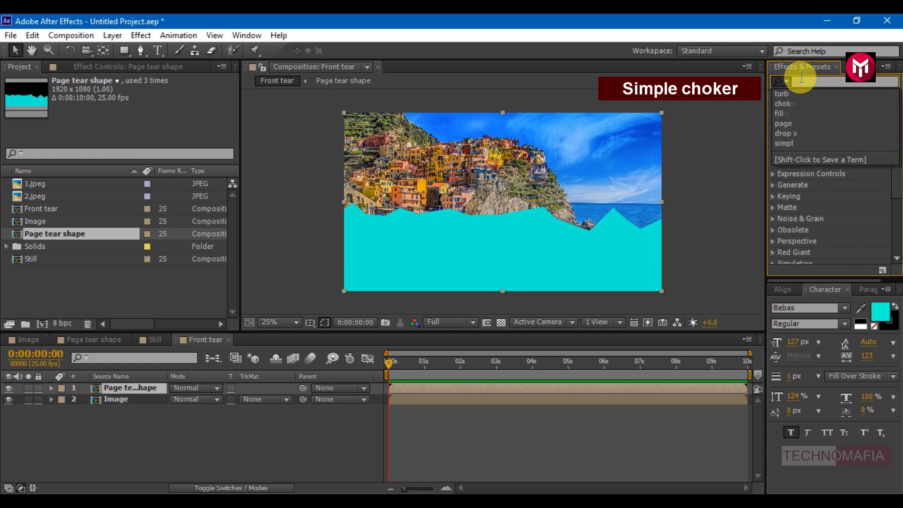
{"action": "type", "text": "chok"}
{"action": "left_click", "coordinate": [816, 119]}
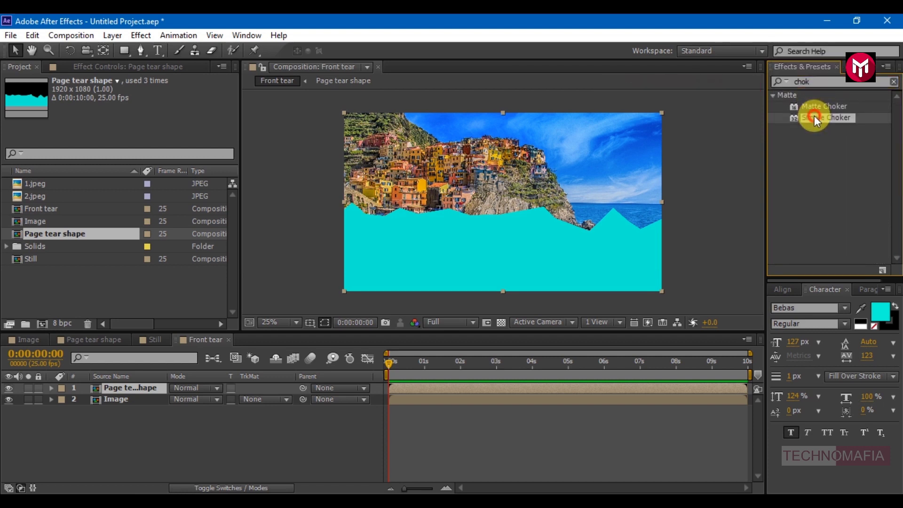
{"action": "double_click", "coordinate": [816, 119]}
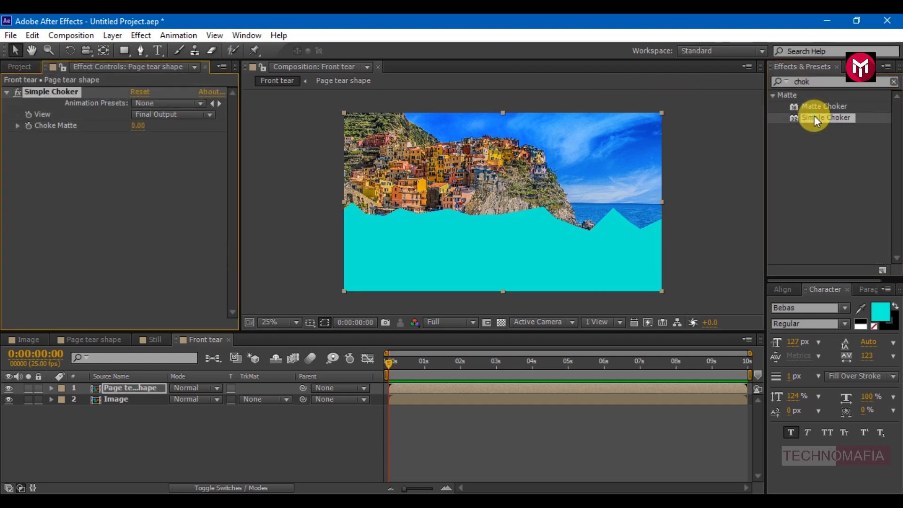
{"action": "left_click", "coordinate": [137, 126]}
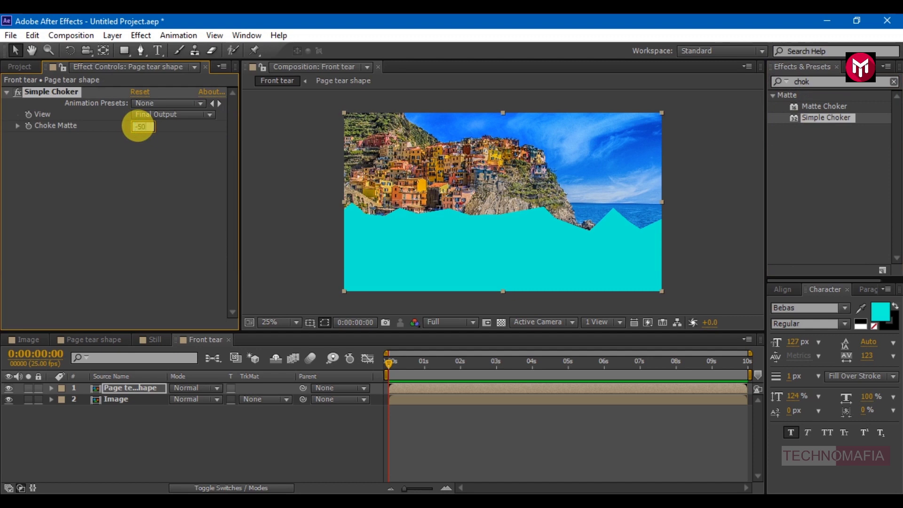
{"action": "type", "text": "-50"}
{"action": "key", "text": "Return"}
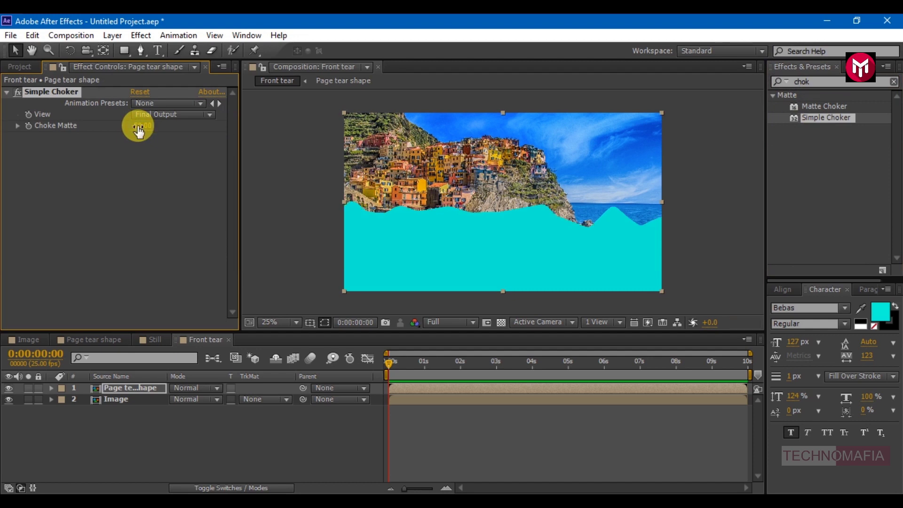
Add Turbulent Displace at Size 10 and alpha-matte the Image layer to the tear shape.
{"action": "left_click", "coordinate": [813, 81]}
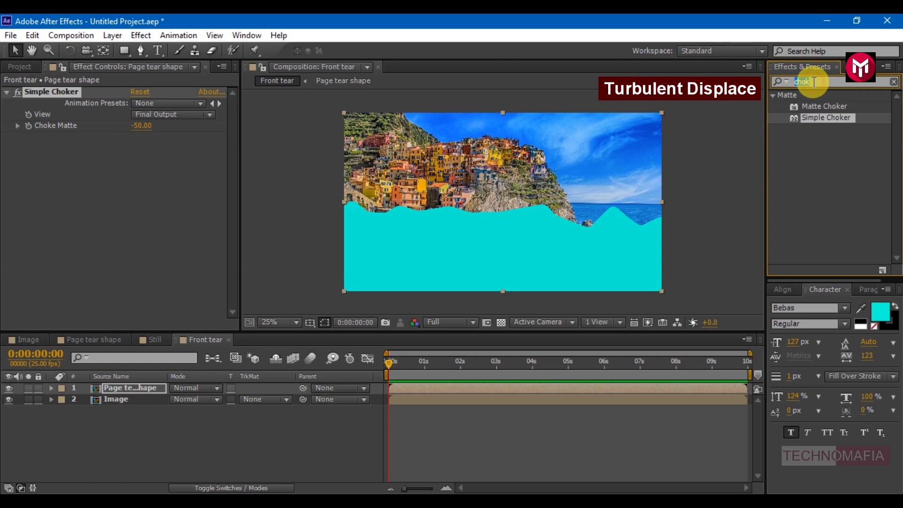
{"action": "type", "text": "turb"}
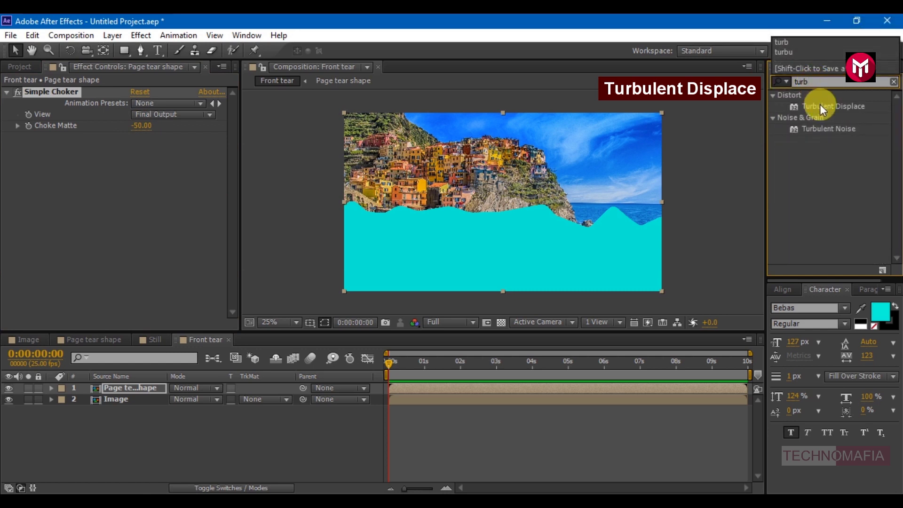
{"action": "double_click", "coordinate": [822, 107]}
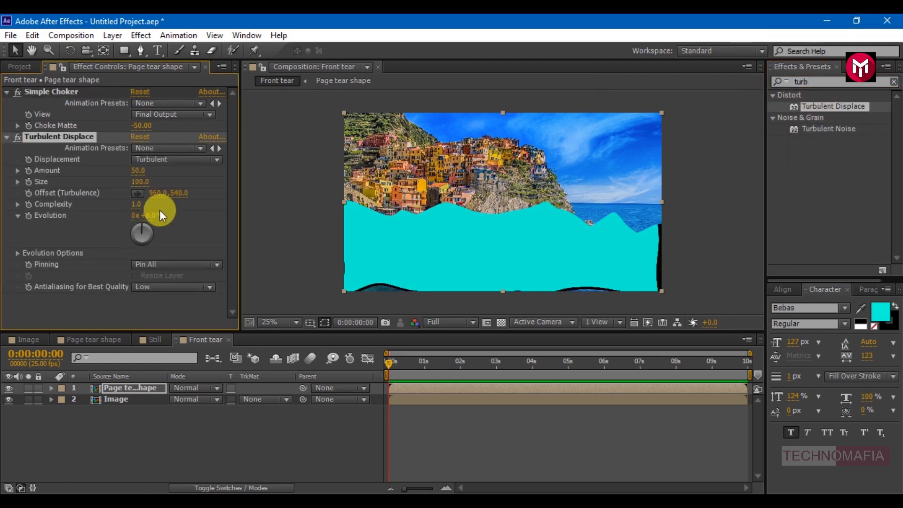
{"action": "left_click", "coordinate": [139, 182]}
{"action": "key", "text": "Return"}
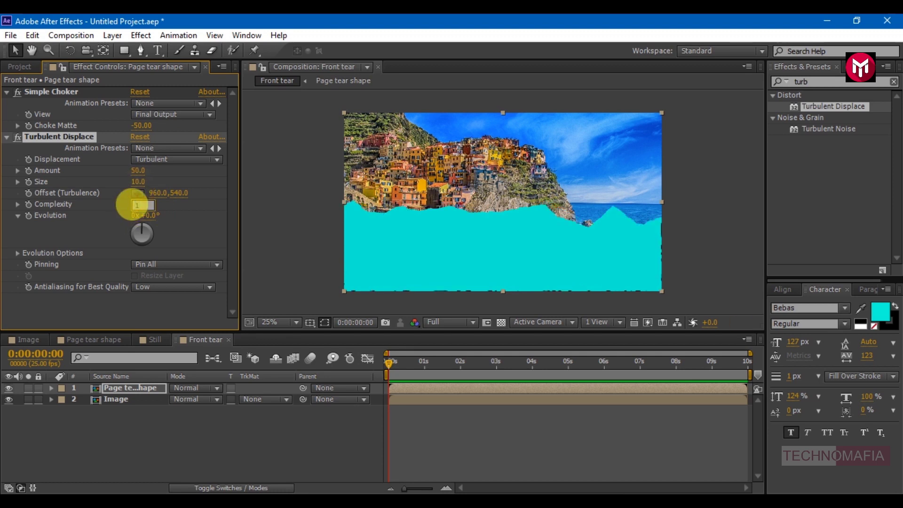
{"action": "type", "text": "10"}
{"action": "left_click", "coordinate": [254, 399]}
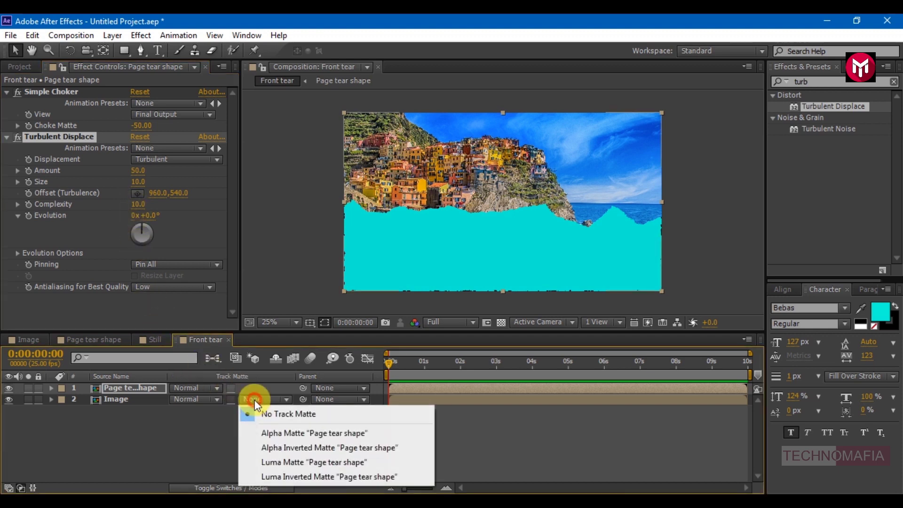
{"action": "left_click", "coordinate": [266, 431]}
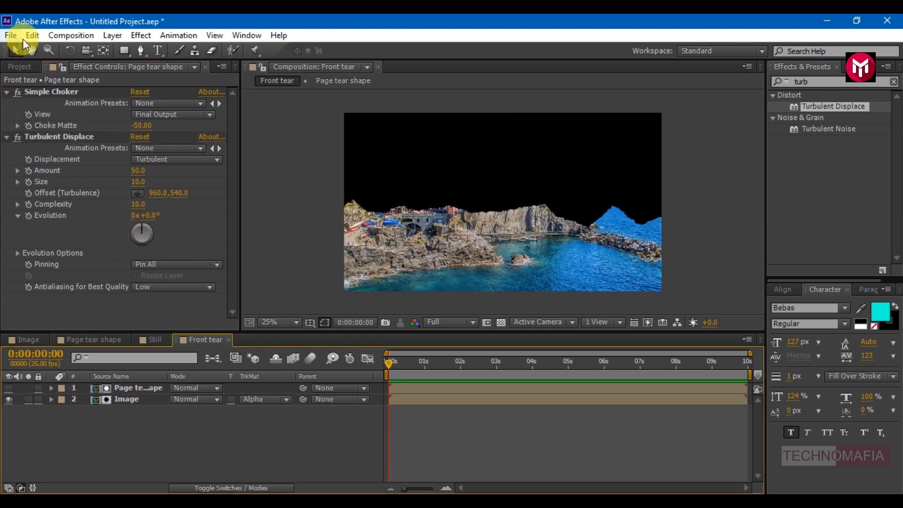
Create a Final Tear composition and place the Still comp in it.
{"action": "left_click", "coordinate": [23, 67]}
{"action": "left_click", "coordinate": [44, 325]}
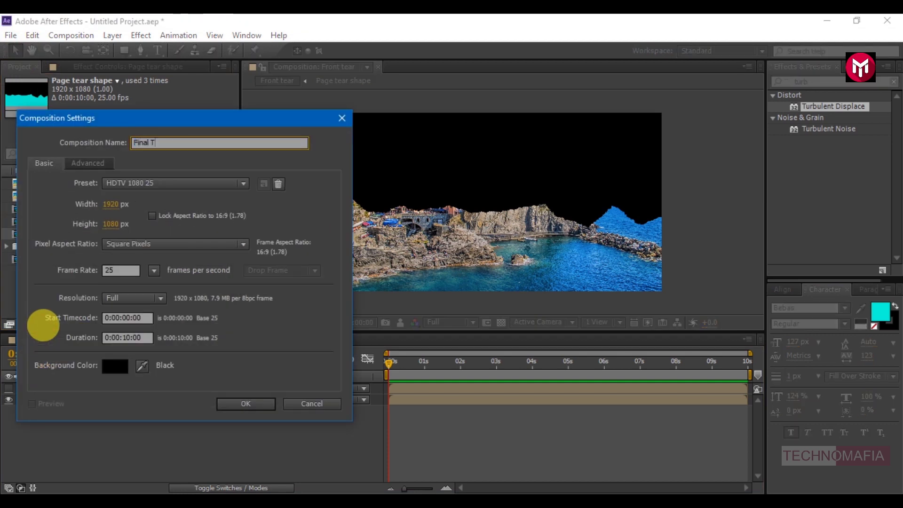
{"action": "type", "text": "Final Tear"}
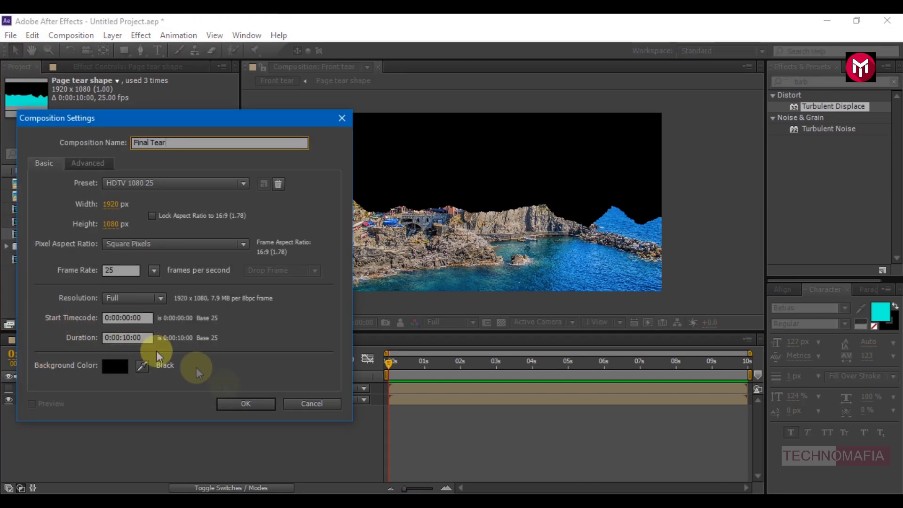
{"action": "left_click", "coordinate": [230, 402]}
{"action": "left_click_drag", "start_coordinate": [29, 275], "coordinate": [101, 402]}
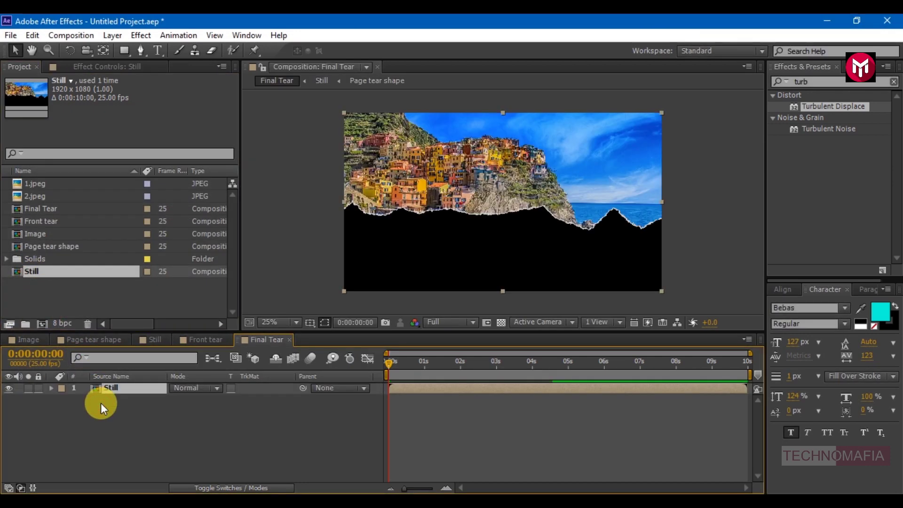
Give the Still layer a Drop Shadow with 25% opacity, distance 5 and softness 75.
{"action": "left_click", "coordinate": [813, 80]}
{"action": "type", "text": "drop s"}
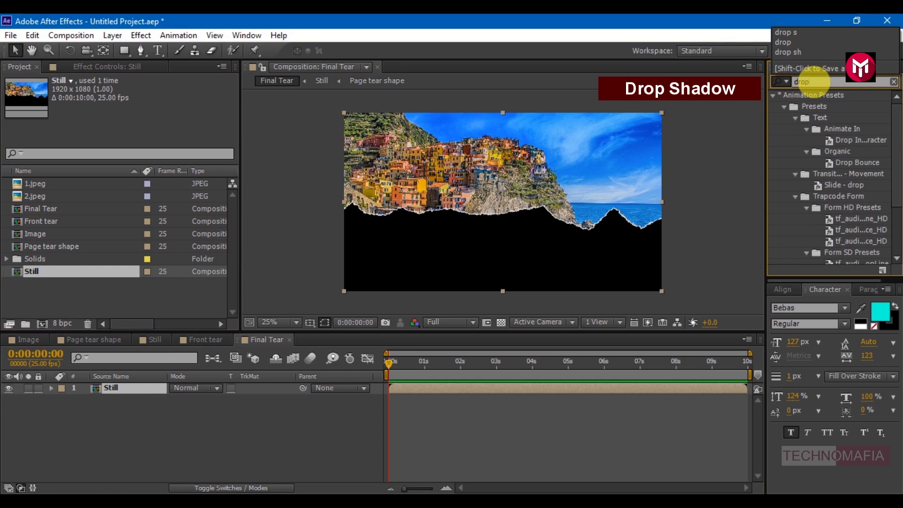
{"action": "double_click", "coordinate": [820, 104]}
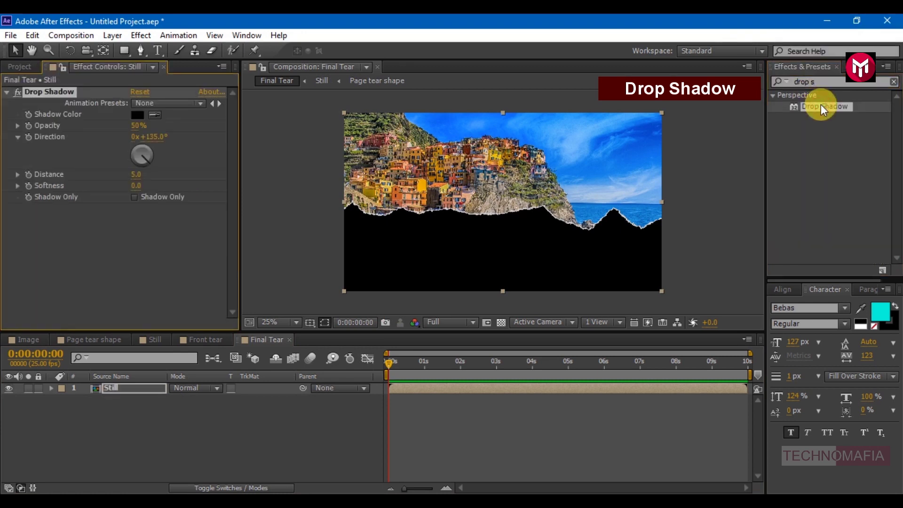
{"action": "left_click", "coordinate": [137, 126]}
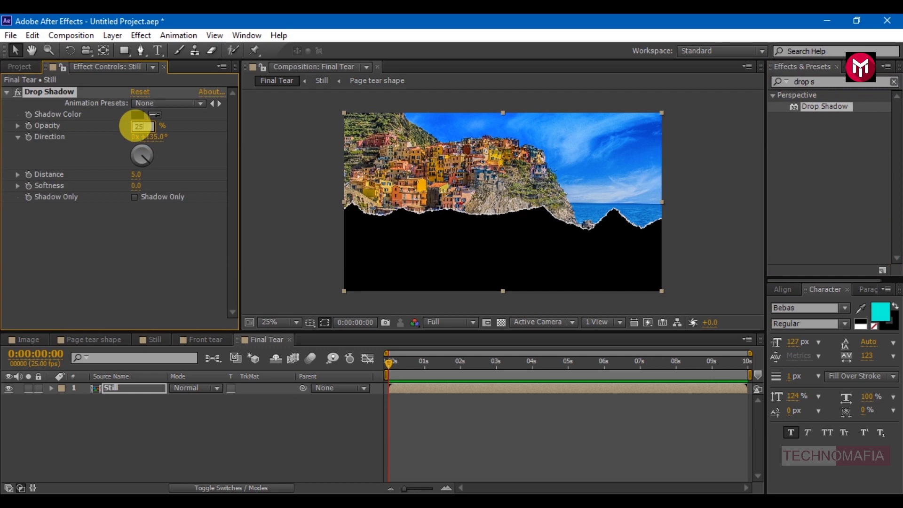
{"action": "key", "text": "Return"}
{"action": "left_click", "coordinate": [135, 175]}
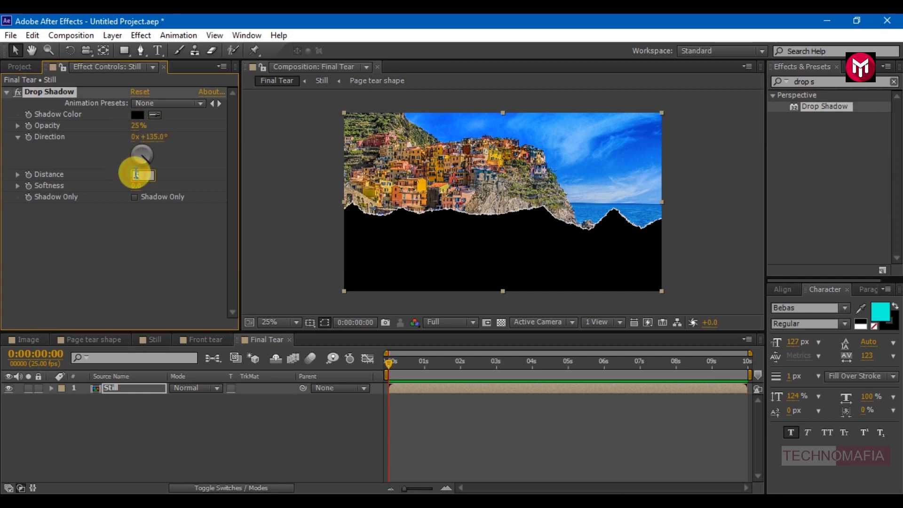
{"action": "key", "text": "Return"}
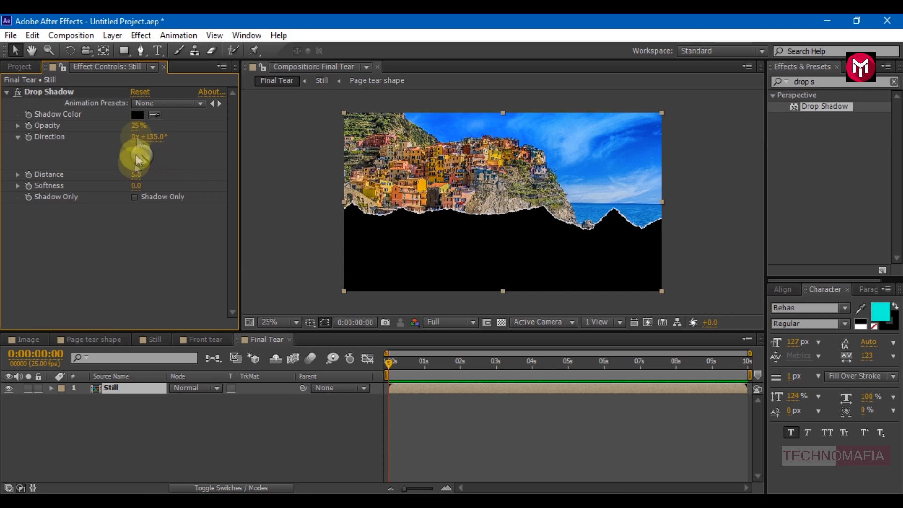
{"action": "left_click", "coordinate": [136, 186]}
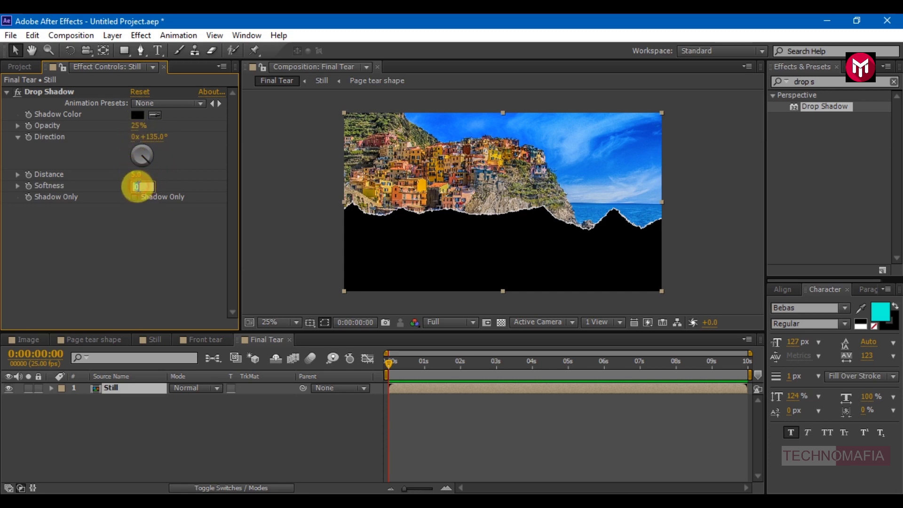
{"action": "type", "text": "75"}
{"action": "key", "text": "Return"}
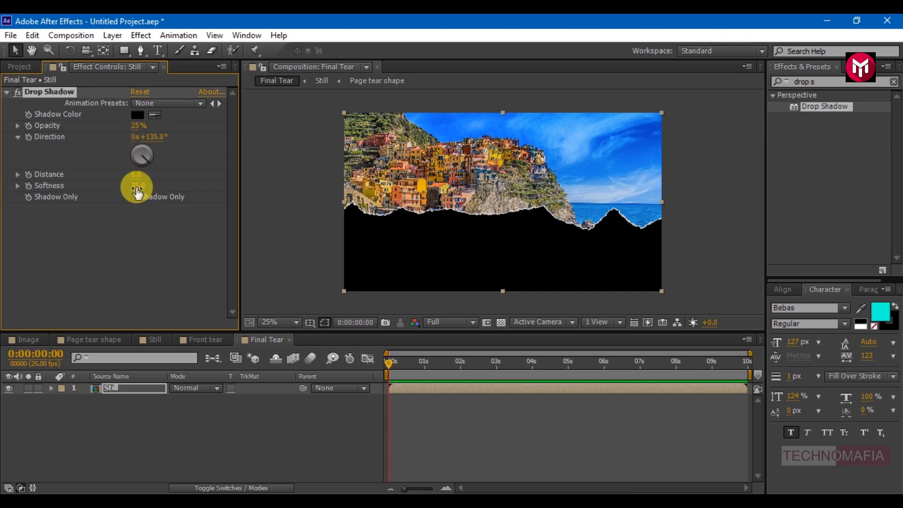
{"action": "left_click", "coordinate": [169, 405]}
Add Front tear above Still and apply CC Page Turn with Classic UI controls.
{"action": "left_click", "coordinate": [19, 67]}
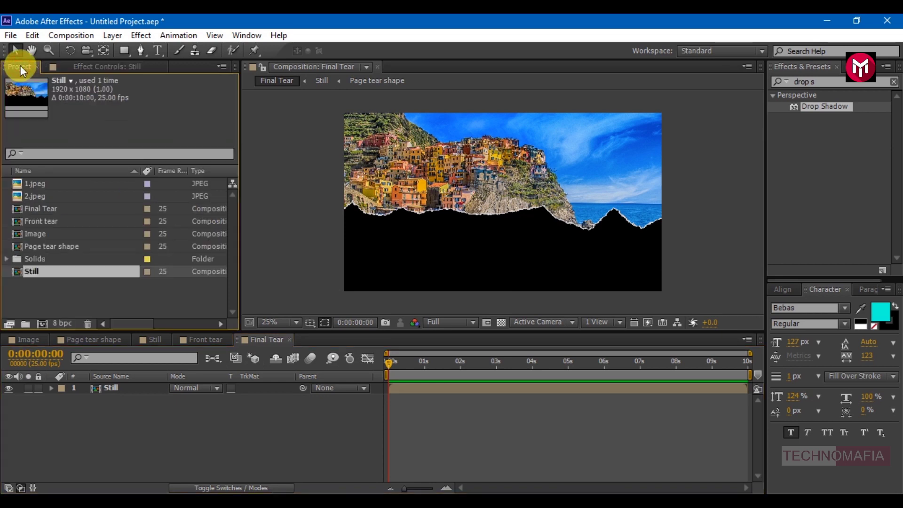
{"action": "left_click_drag", "start_coordinate": [41, 220], "coordinate": [100, 386]}
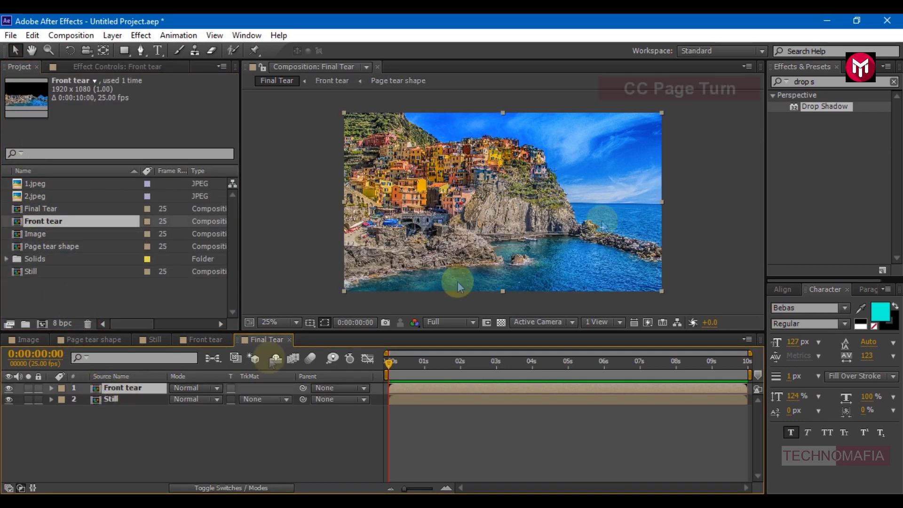
{"action": "left_click", "coordinate": [807, 83]}
{"action": "double_click", "coordinate": [807, 84]}
{"action": "type", "text": "page"}
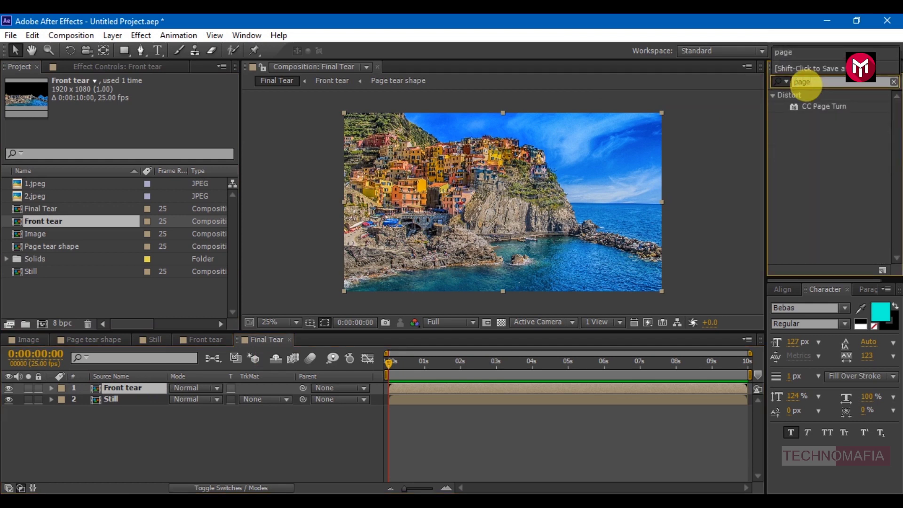
{"action": "double_click", "coordinate": [808, 106]}
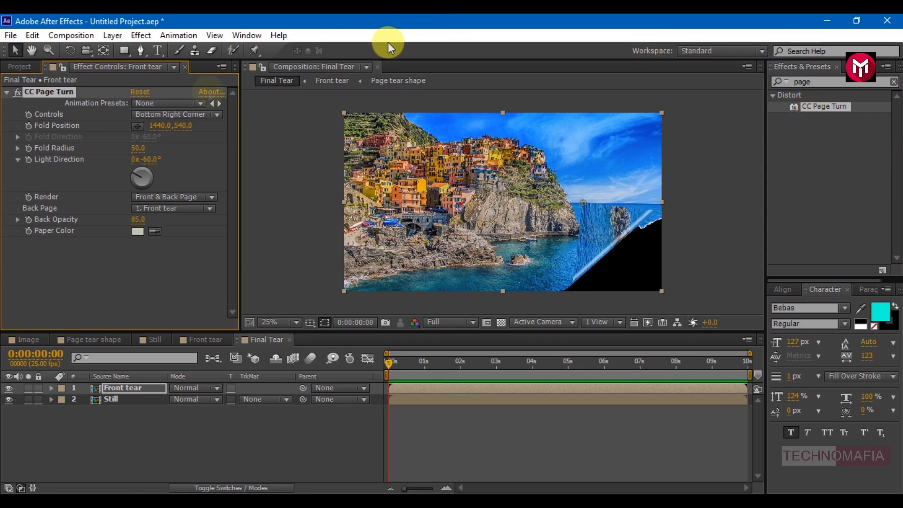
{"action": "left_click", "coordinate": [159, 115]}
{"action": "left_click", "coordinate": [159, 130]}
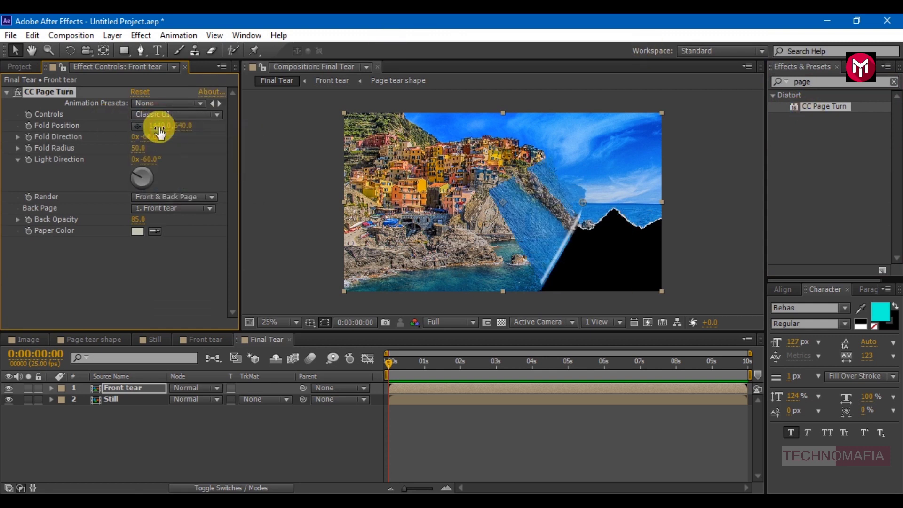
At 2 seconds, set CC Page Turn's Render option to Front Page.
{"action": "left_click", "coordinate": [459, 364]}
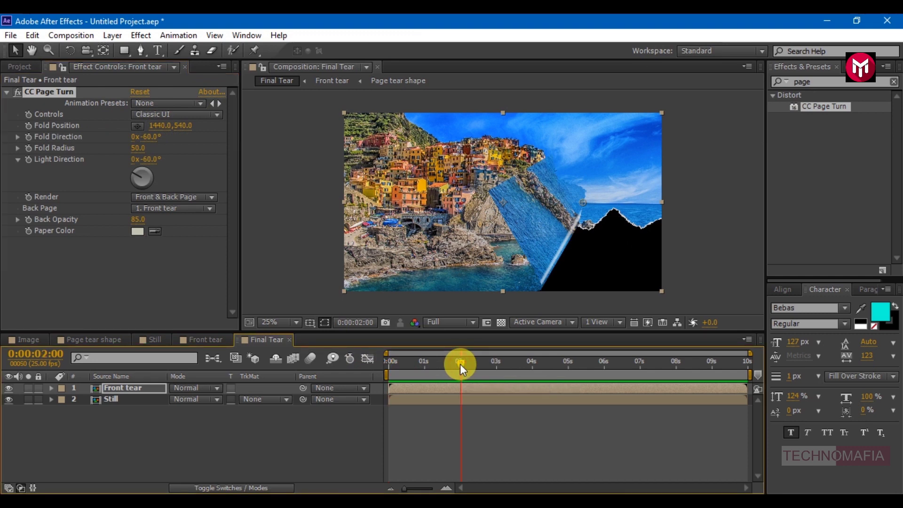
{"action": "left_click", "coordinate": [157, 198]}
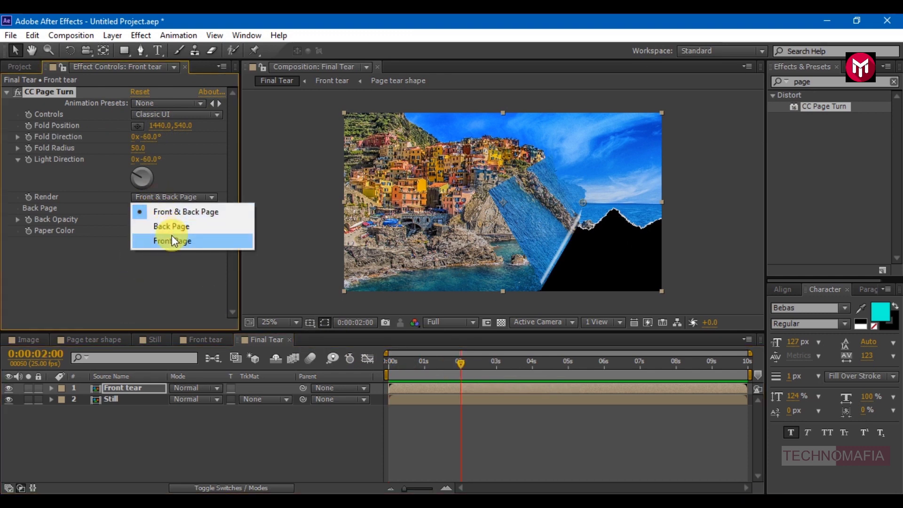
{"action": "left_click", "coordinate": [172, 241]}
{"action": "left_click", "coordinate": [444, 487]}
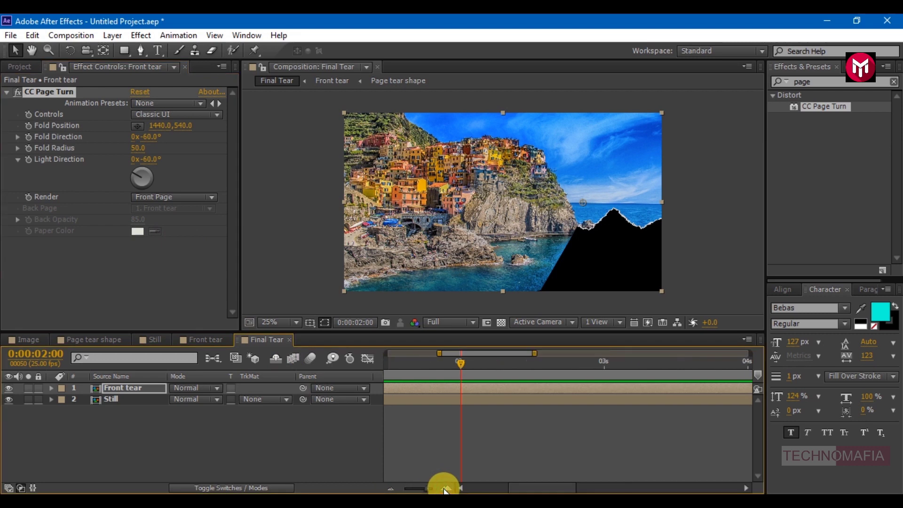
Keyframe Fold Position at 2 s with values -114, 964.
{"action": "left_click_drag", "start_coordinate": [522, 487], "coordinate": [473, 483]}
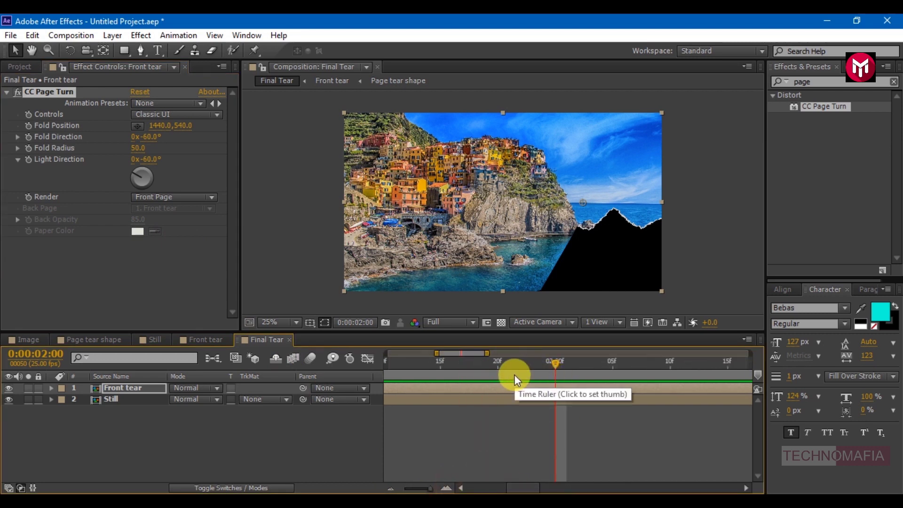
{"action": "left_click", "coordinate": [31, 126]}
{"action": "left_click", "coordinate": [29, 126]}
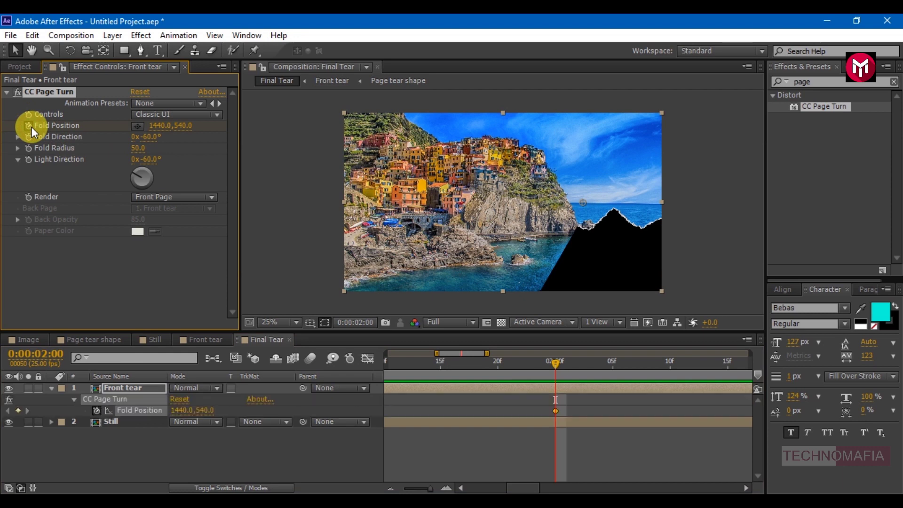
{"action": "left_click", "coordinate": [179, 411]}
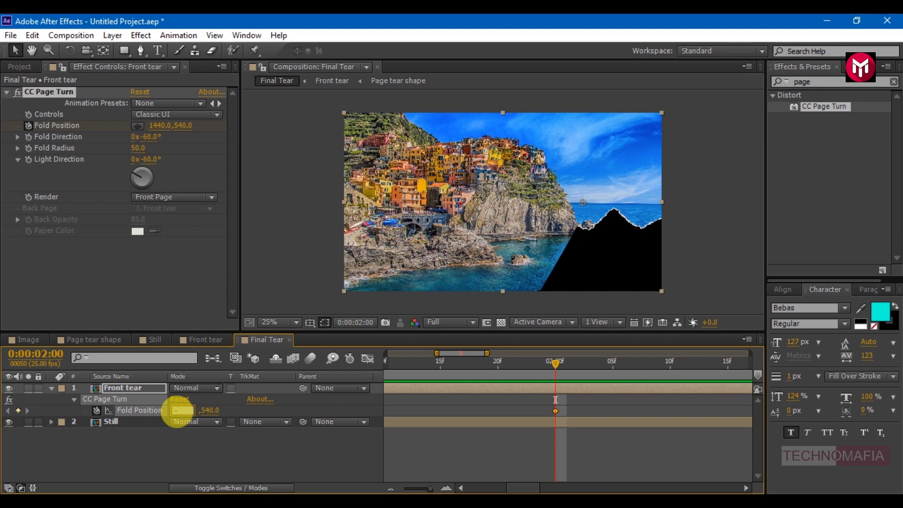
{"action": "key", "text": "Return"}
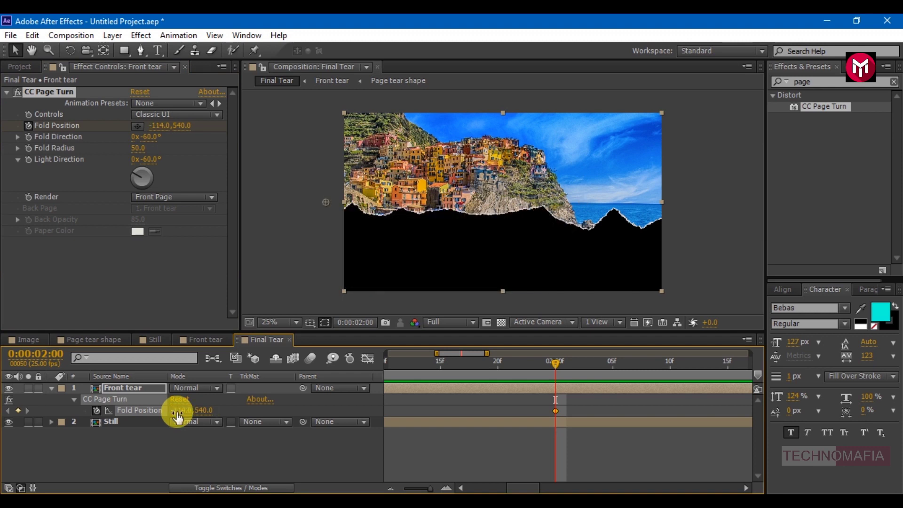
{"action": "left_click", "coordinate": [202, 410]}
{"action": "type", "text": "964"}
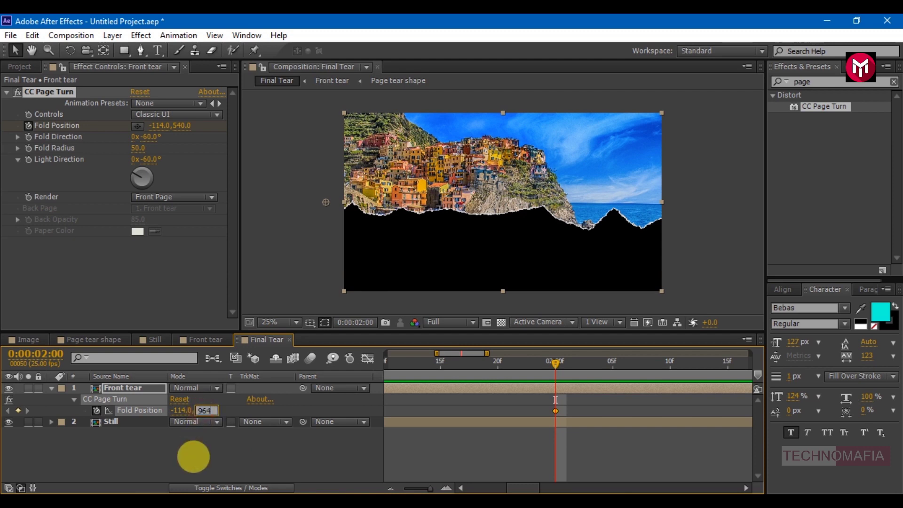
{"action": "key", "text": "Return"}
At 3 s, set Fold Position X to 2279 and start editing the Y value.
{"action": "left_click", "coordinate": [390, 488]}
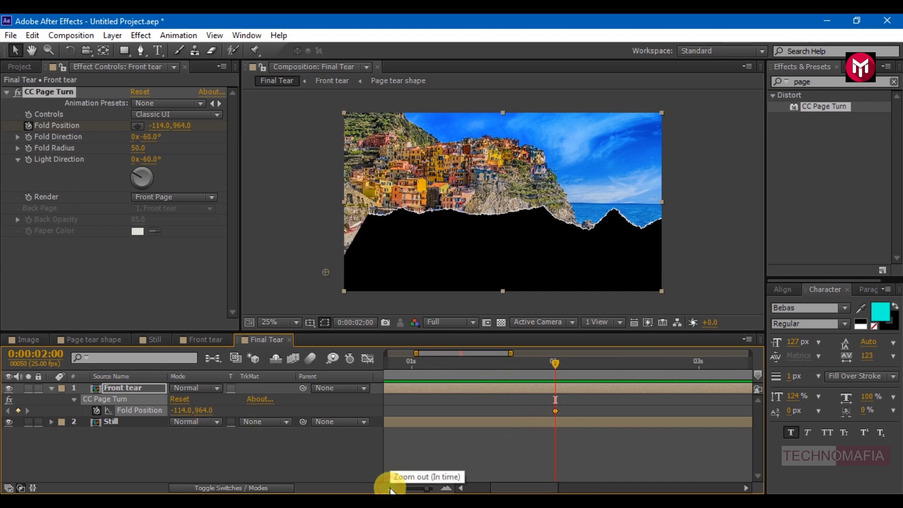
{"action": "left_click", "coordinate": [698, 363]}
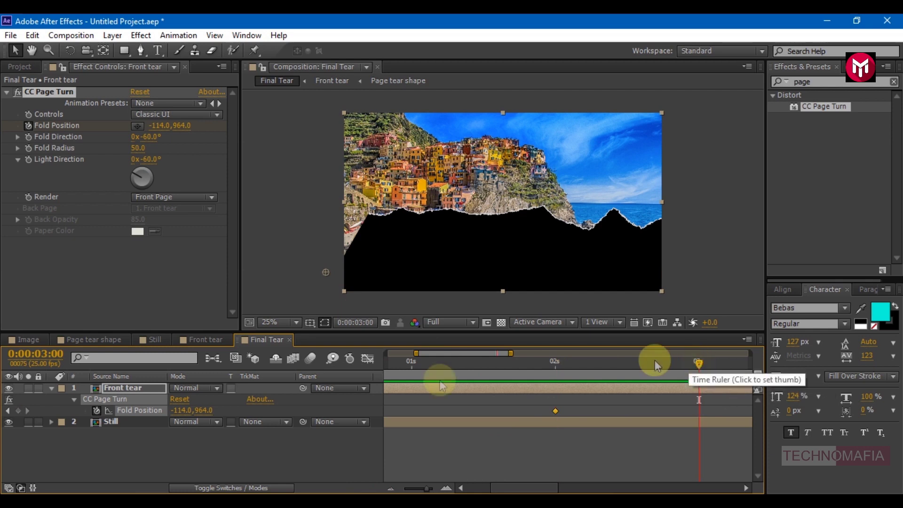
{"action": "left_click", "coordinate": [184, 411]}
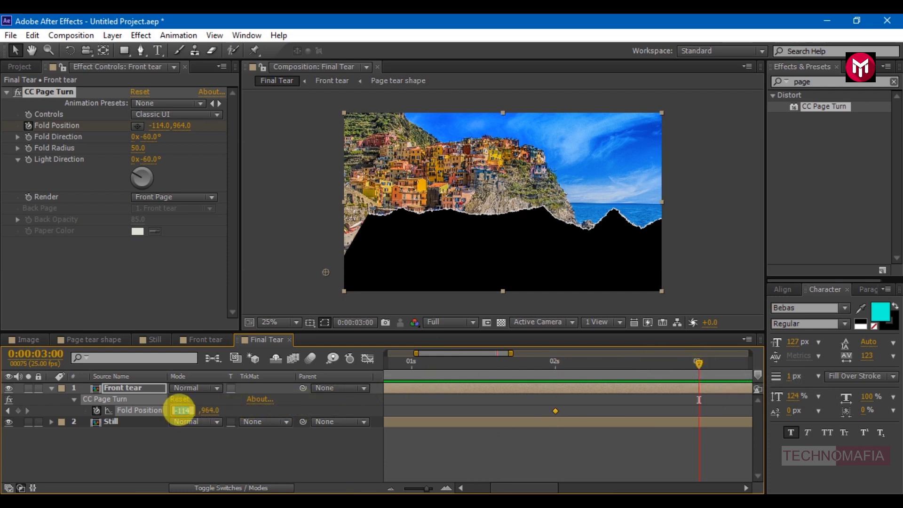
{"action": "type", "text": "2279"}
{"action": "key", "text": "Return"}
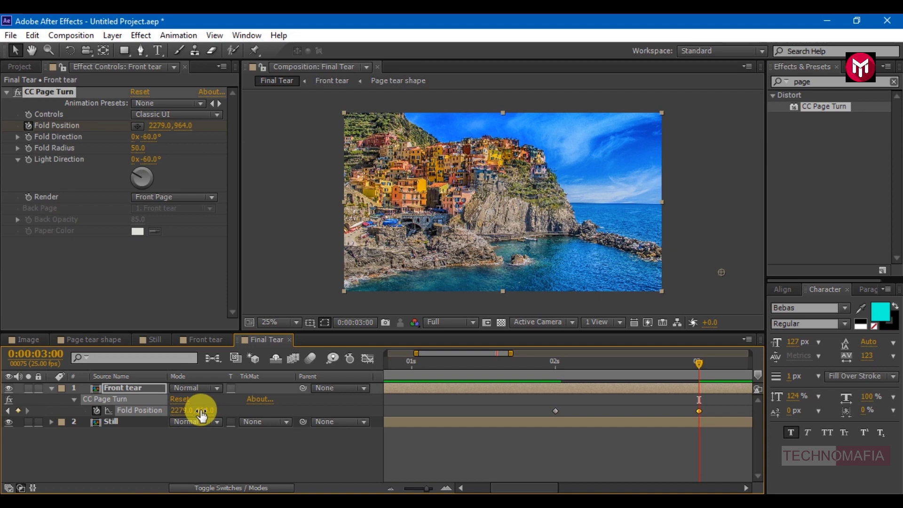
{"action": "left_click", "coordinate": [202, 411]}
Commit the Fold Position Y, try a -90° fold direction, and set Fold Radius to 225.
{"action": "key", "text": "Return"}
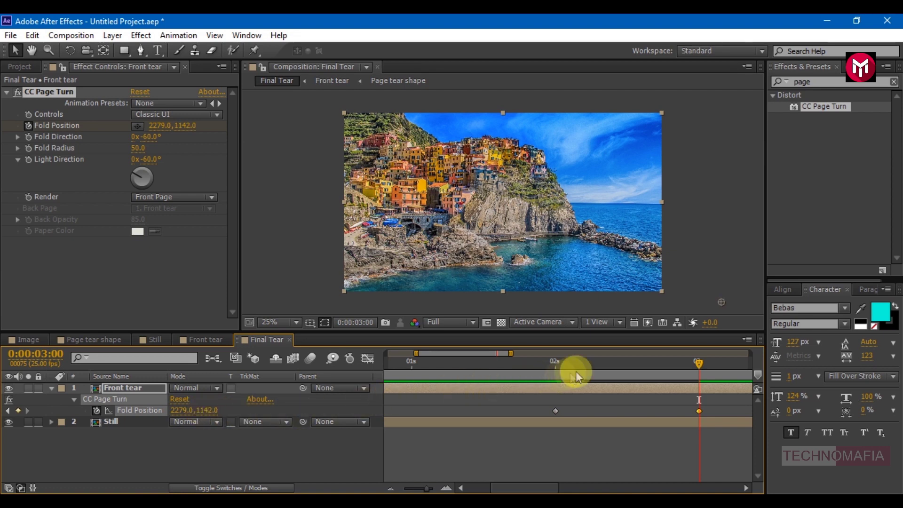
{"action": "left_click_drag", "start_coordinate": [563, 363], "coordinate": [698, 360]}
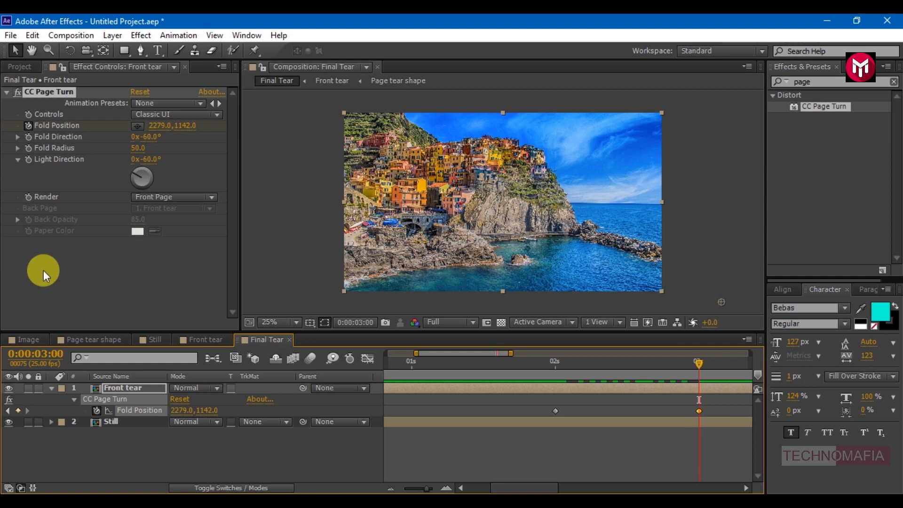
{"action": "left_click", "coordinate": [148, 137]}
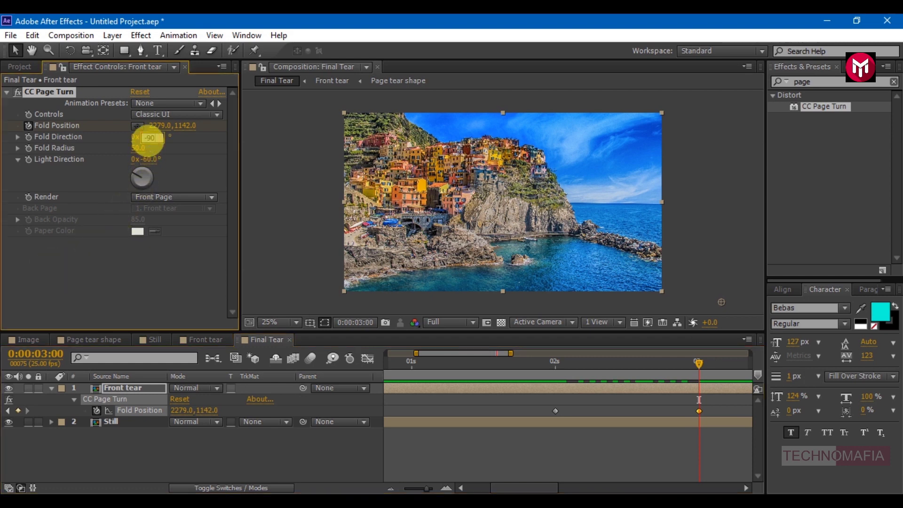
{"action": "left_click", "coordinate": [149, 141]}
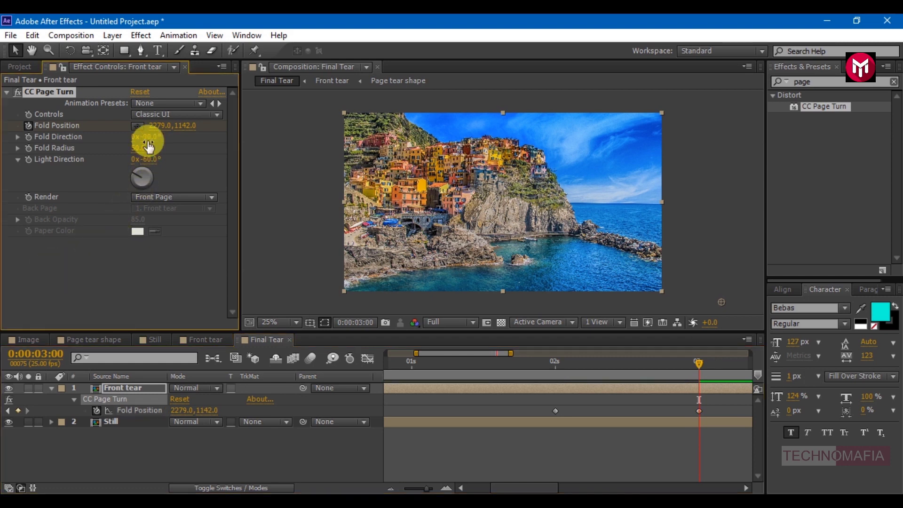
{"action": "left_click", "coordinate": [141, 147]}
{"action": "type", "text": "225"}
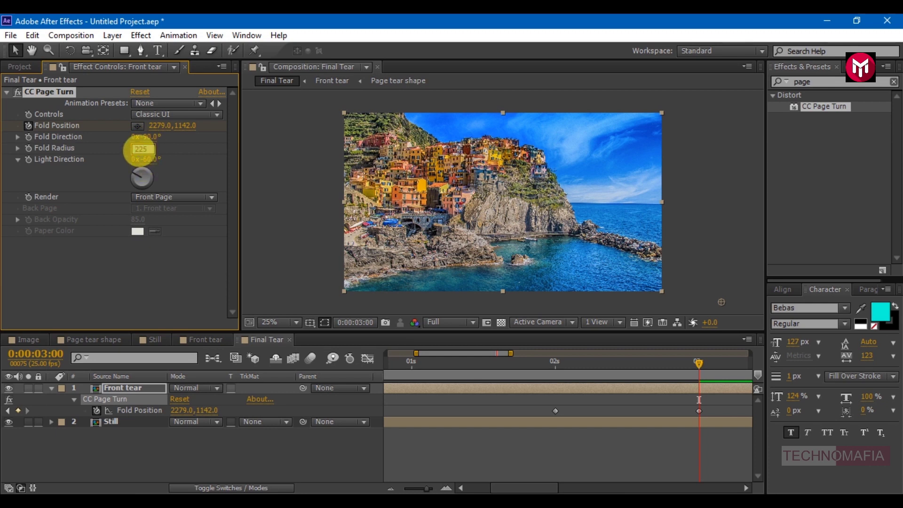
{"action": "key", "text": "Return"}
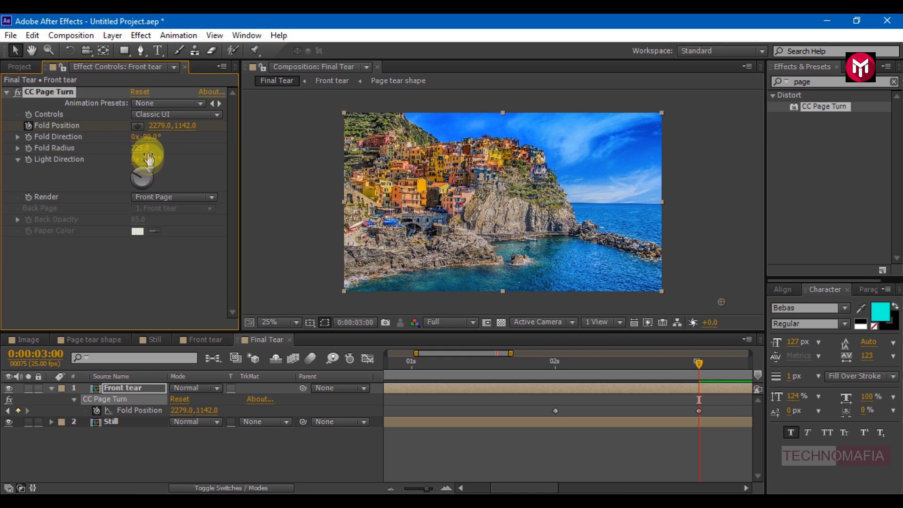
Change the CC Page Turn Fold Direction to +90° and scrub to preview the peel.
{"action": "left_click", "coordinate": [149, 138]}
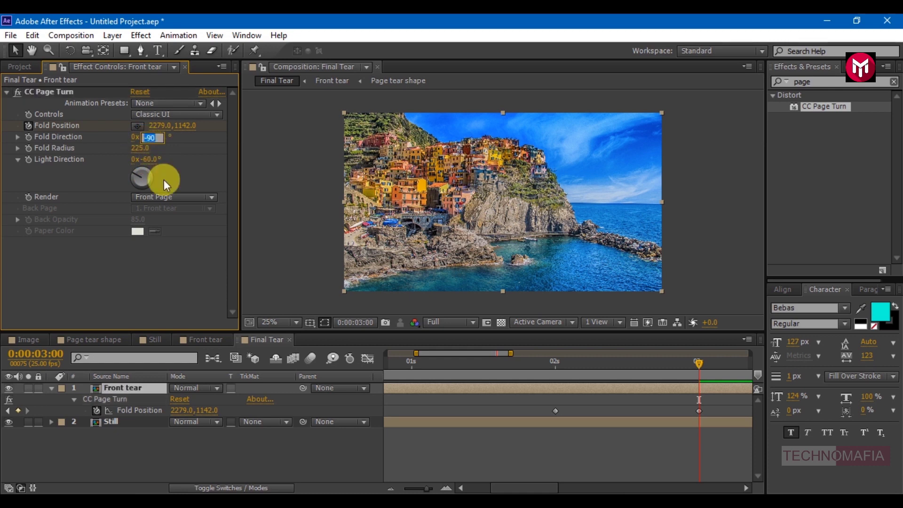
{"action": "type", "text": "90"}
{"action": "key", "text": "Return"}
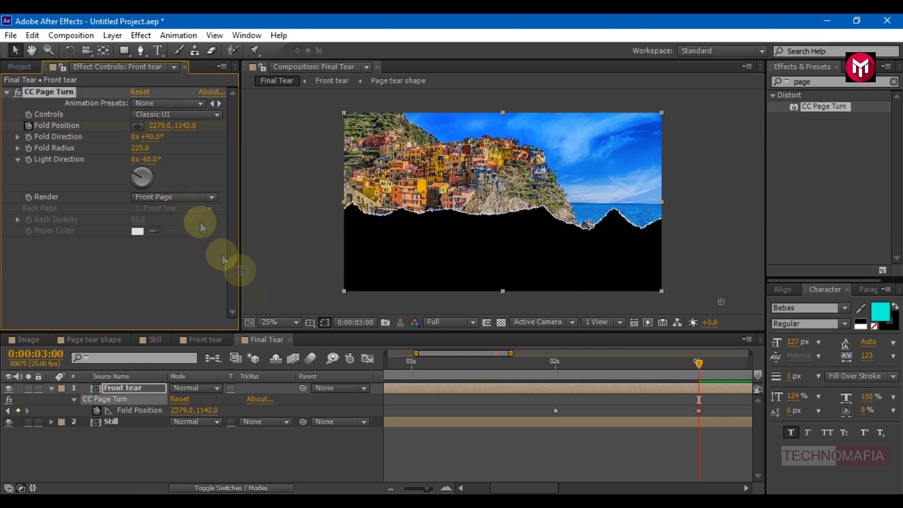
{"action": "left_click_drag", "start_coordinate": [560, 364], "coordinate": [697, 362]}
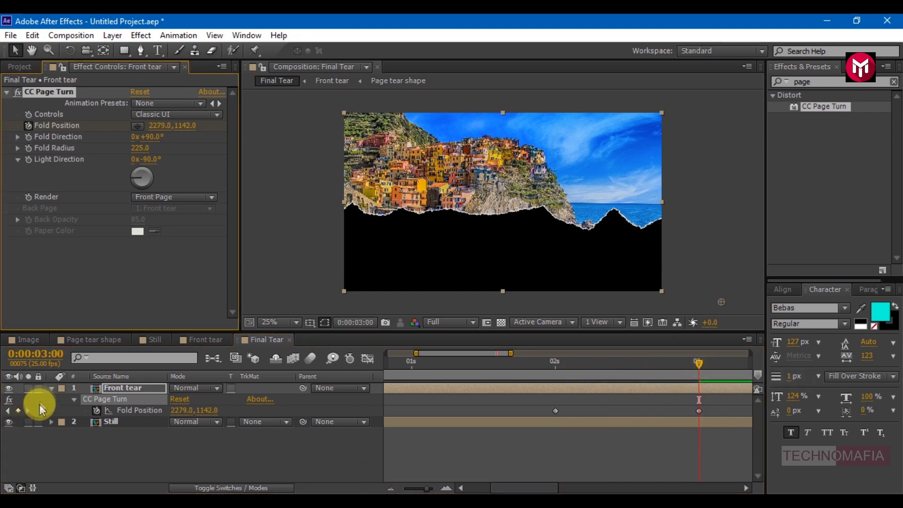
Duplicate the Front tear layer with Ctrl+D.
{"action": "left_click", "coordinate": [52, 388]}
{"action": "left_click", "coordinate": [101, 427]}
{"action": "left_click", "coordinate": [116, 387]}
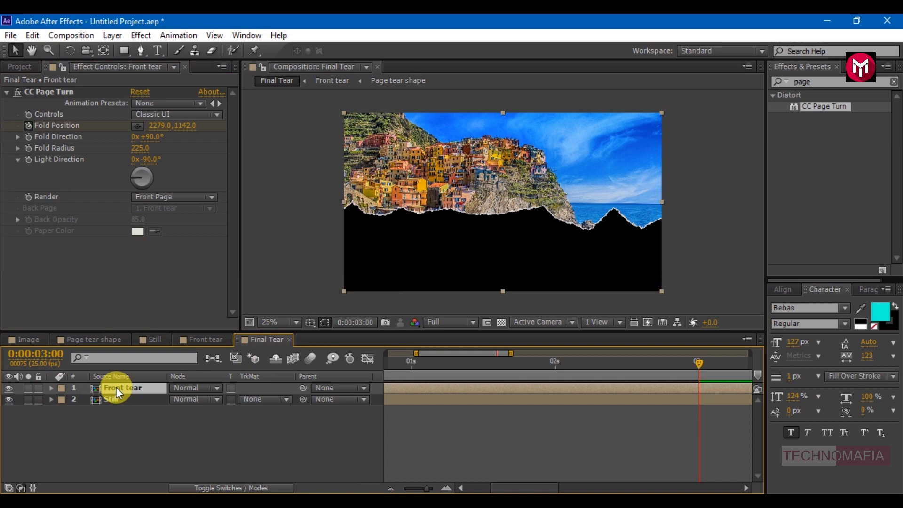
{"action": "key", "text": "ctrl+d"}
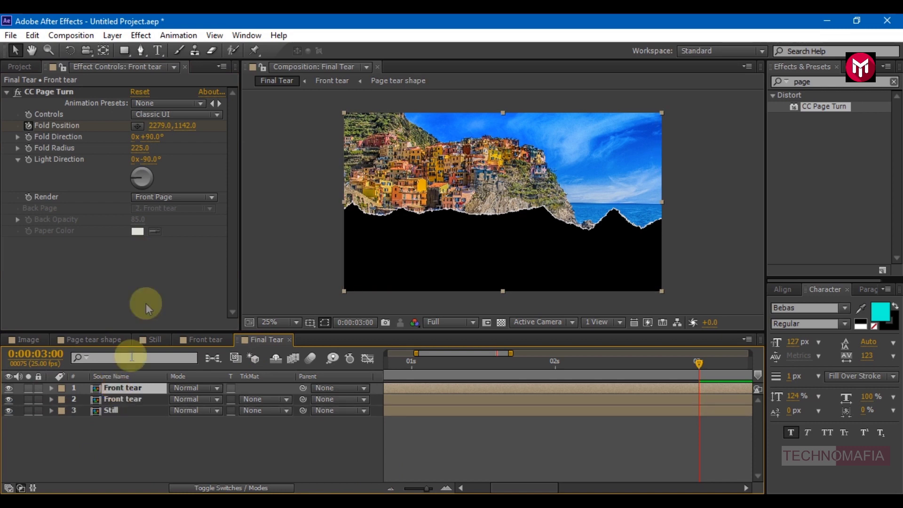
Set the top copy's CC Page Turn Render to Back Page and reveal its keyframes.
{"action": "left_click", "coordinate": [168, 196]}
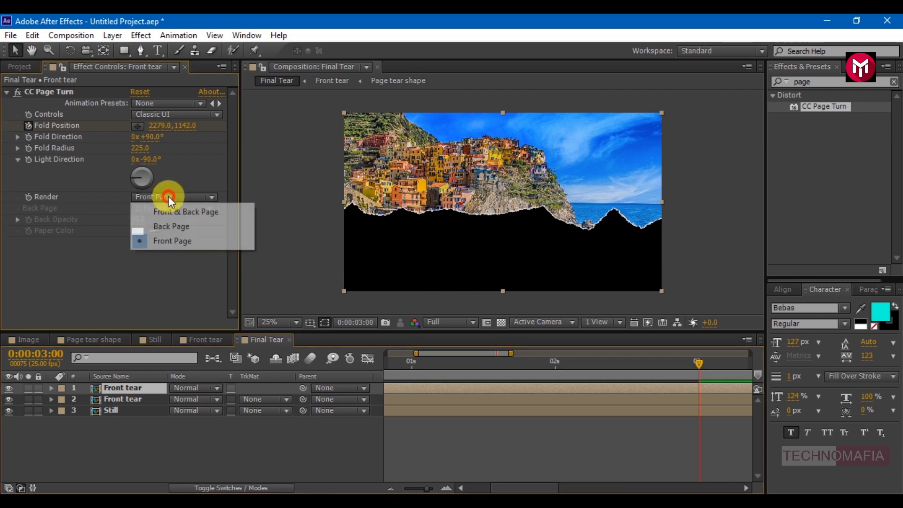
{"action": "left_click", "coordinate": [167, 222]}
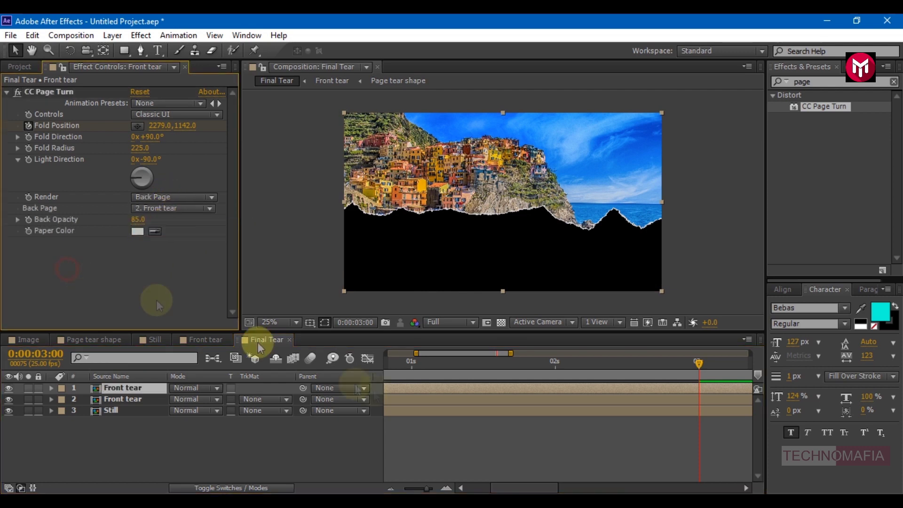
{"action": "key", "text": "u"}
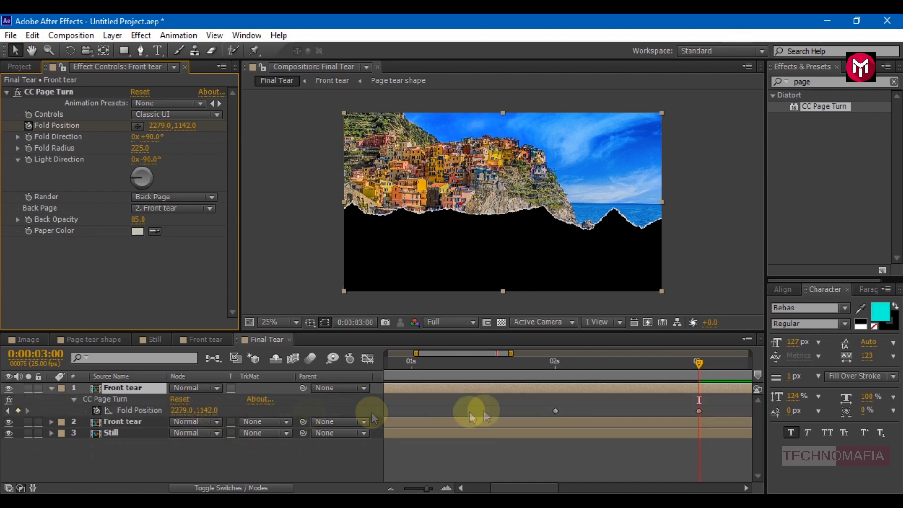
{"action": "left_click_drag", "start_coordinate": [566, 362], "coordinate": [623, 360]}
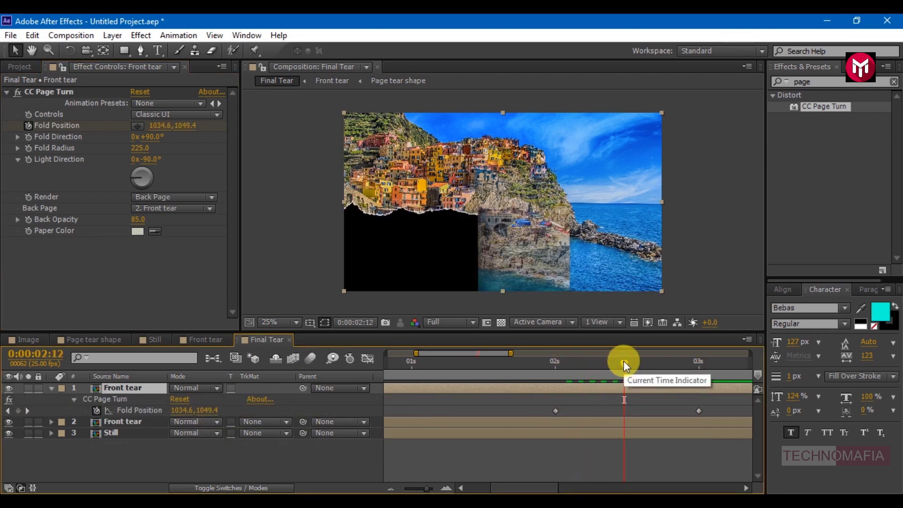
Check the peel between 2:14 and 2:21, then set CC Page Turn Back Opacity to 100.
{"action": "left_click", "coordinate": [635, 360]}
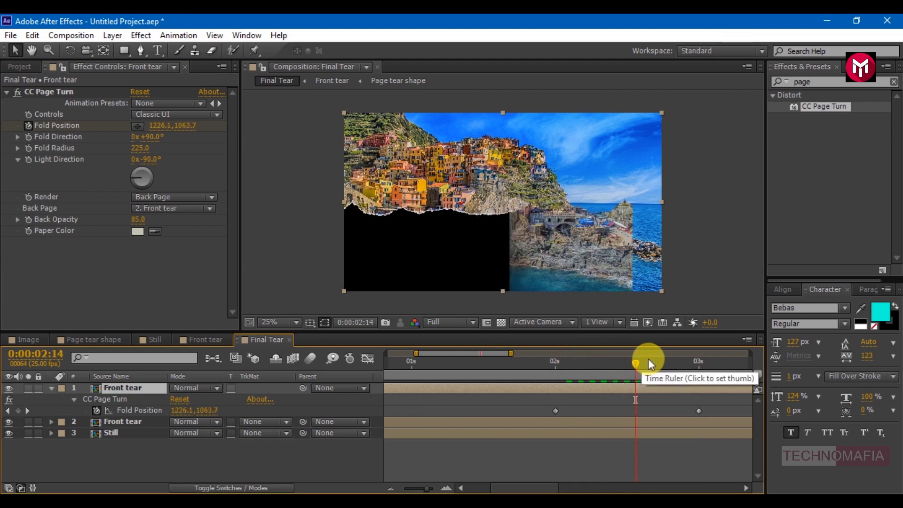
{"action": "left_click", "coordinate": [670, 362]}
{"action": "left_click", "coordinate": [676, 361]}
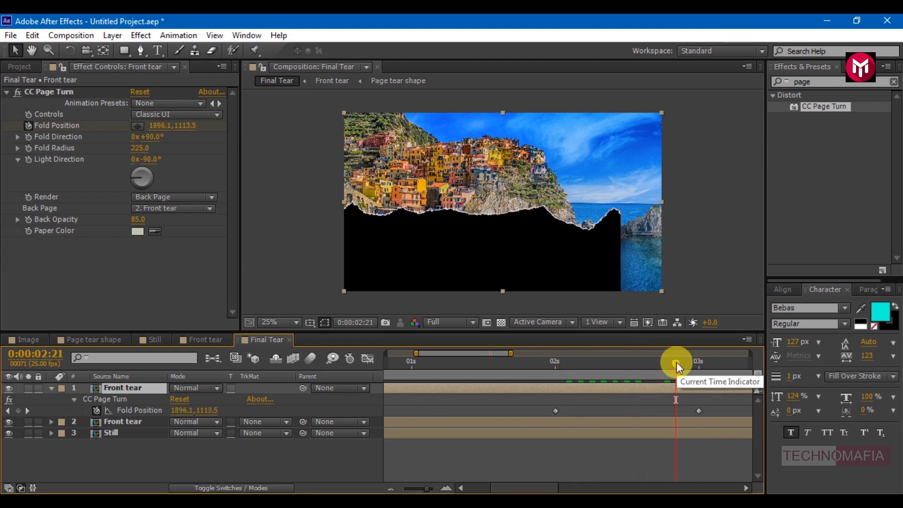
{"action": "left_click", "coordinate": [640, 366]}
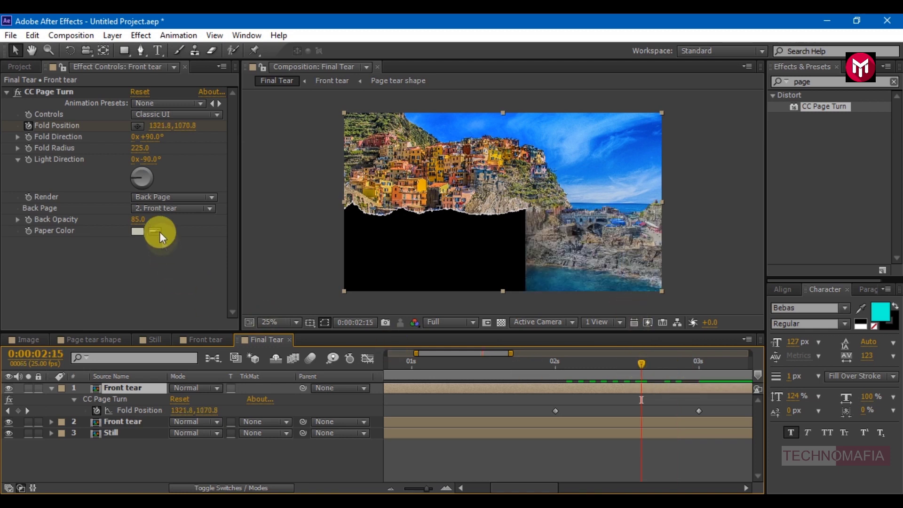
{"action": "left_click", "coordinate": [137, 219]}
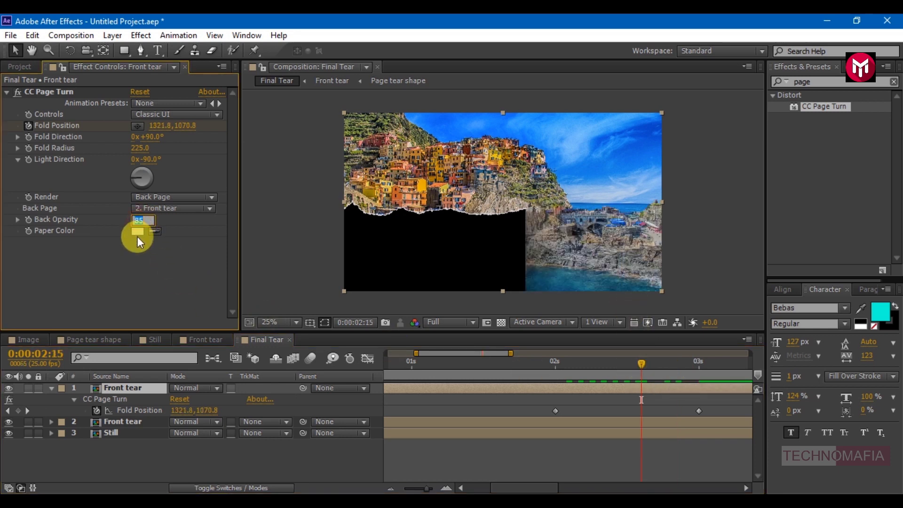
{"action": "type", "text": "100"}
{"action": "key", "text": "Return"}
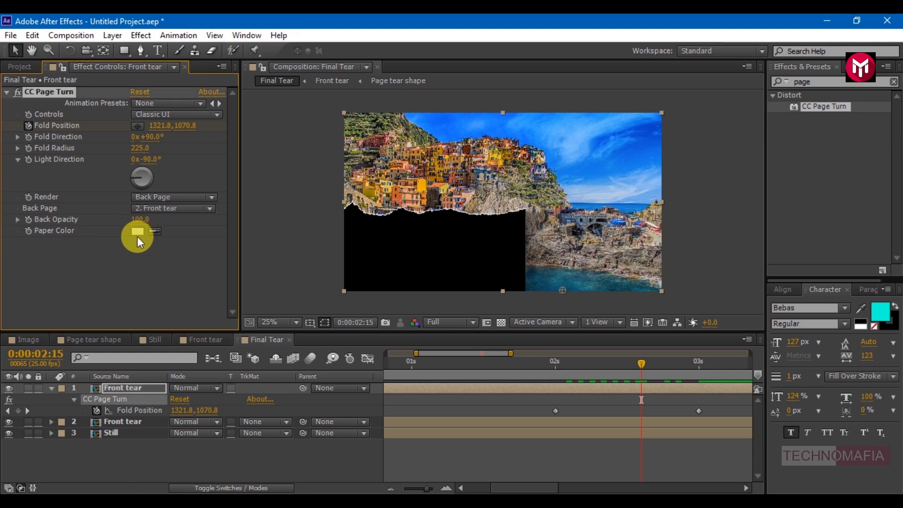
Apply a Drop Shadow effect to the top Front tear copy.
{"action": "left_click", "coordinate": [51, 388]}
{"action": "left_click", "coordinate": [805, 83]}
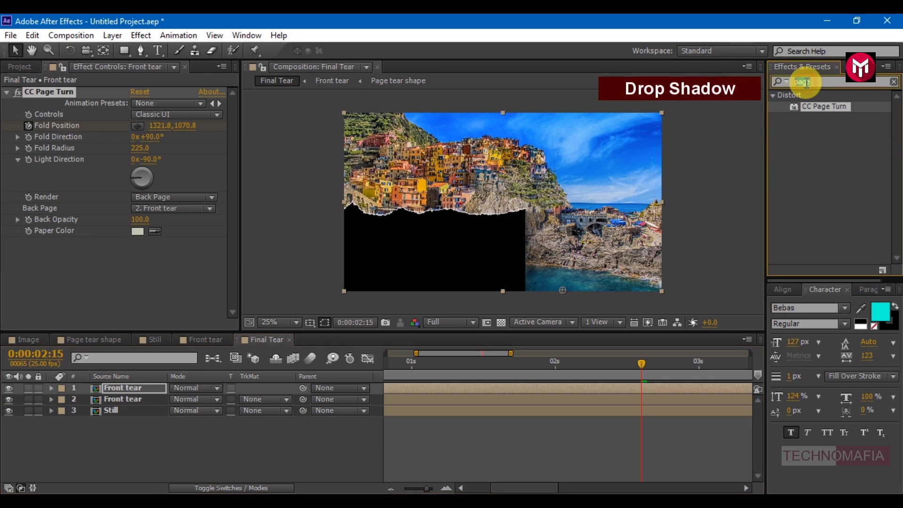
{"action": "type", "text": "drop"}
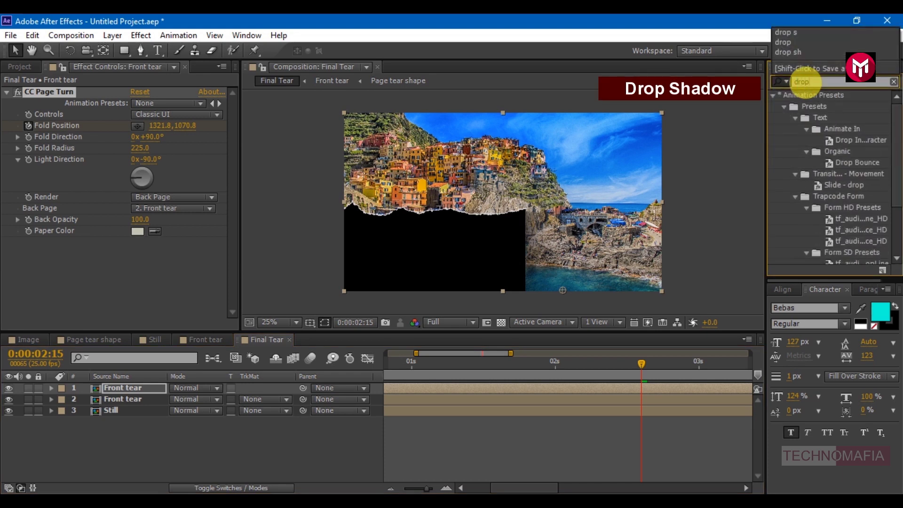
{"action": "double_click", "coordinate": [818, 185]}
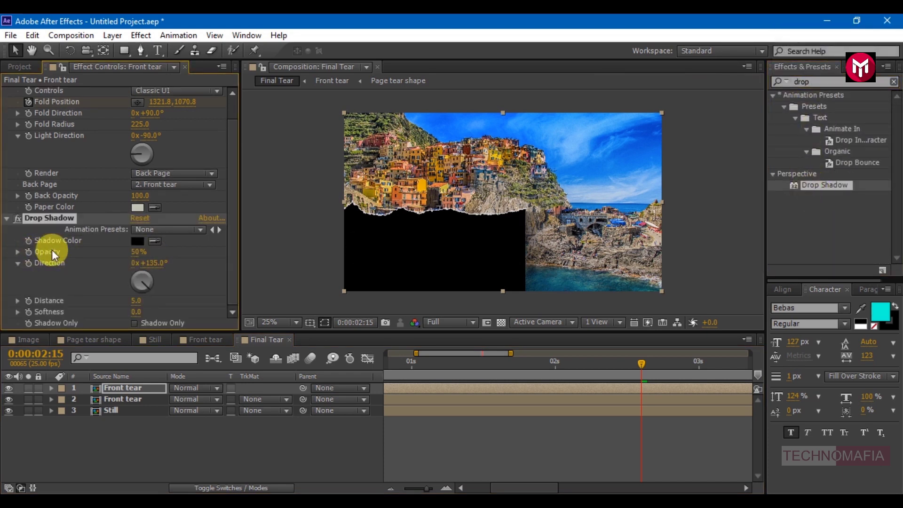
Set Drop Shadow Direction to 90°, Distance to 75 and Softness to 245, checking around 2:09.
{"action": "left_click", "coordinate": [155, 263]}
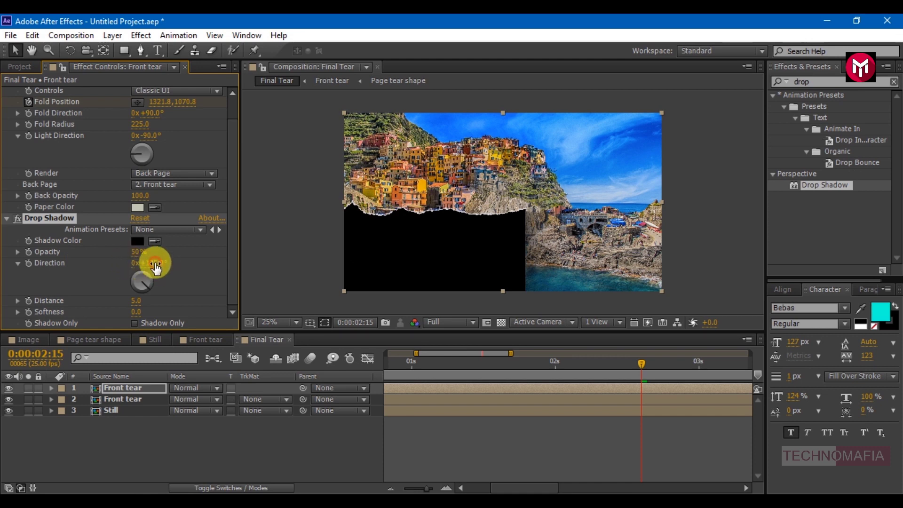
{"action": "type", "text": "90"}
{"action": "left_click", "coordinate": [134, 300]}
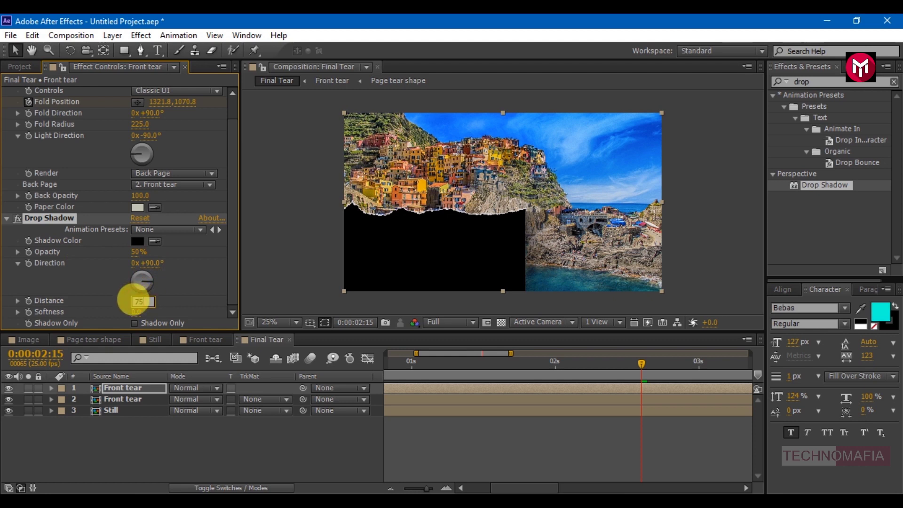
{"action": "key", "text": "Return"}
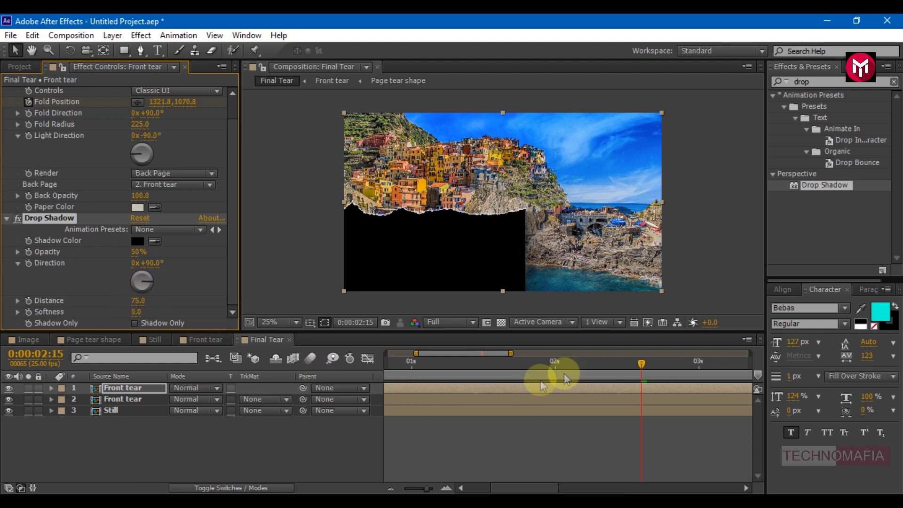
{"action": "left_click", "coordinate": [593, 363]}
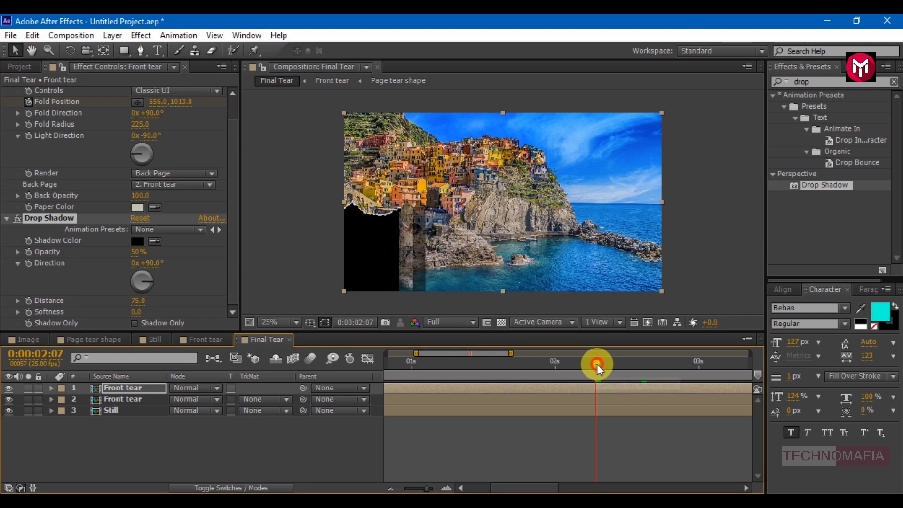
{"action": "left_click_drag", "start_coordinate": [597, 364], "coordinate": [607, 364]}
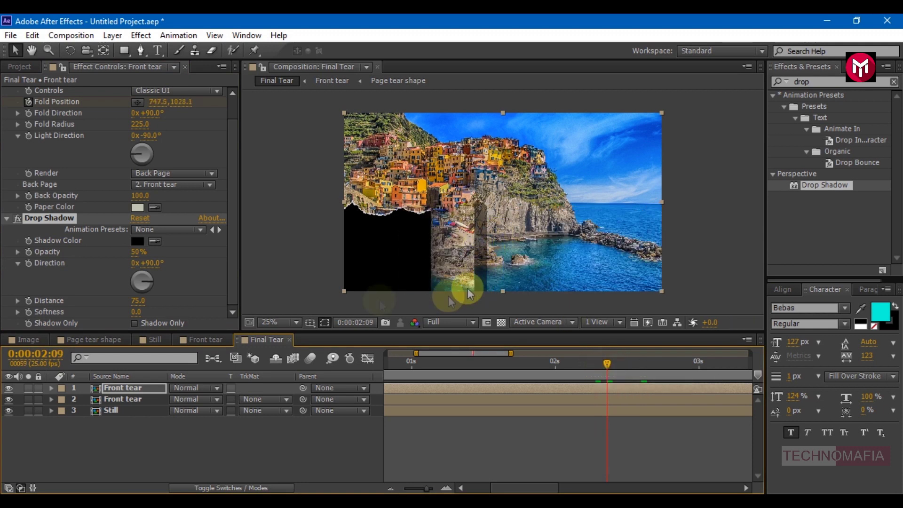
{"action": "left_click", "coordinate": [137, 312]}
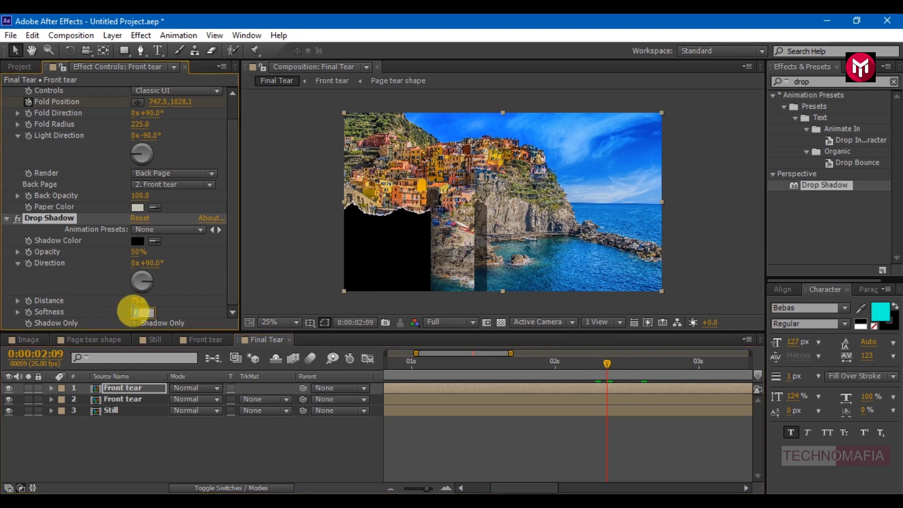
{"action": "key", "text": "Return"}
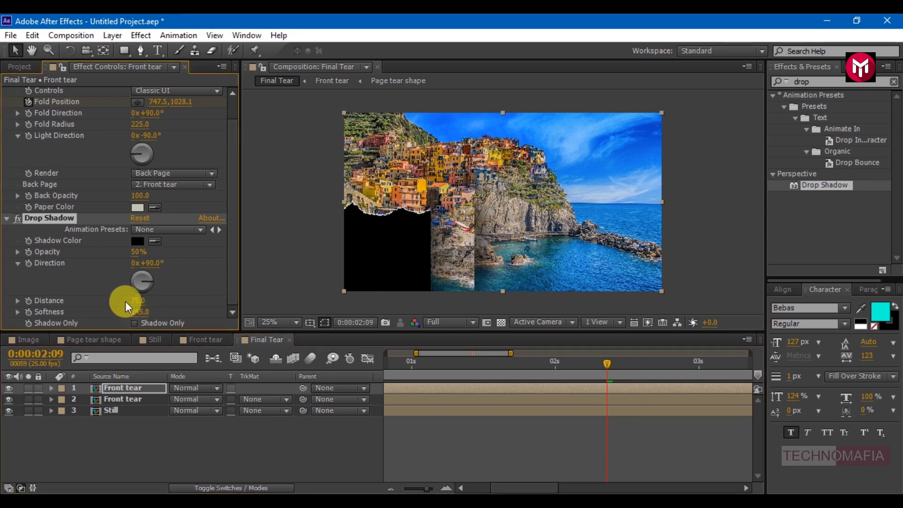
Preview the tear with the work area ending at 4 s, then extend it to just before 7 s.
{"action": "left_click", "coordinate": [391, 487]}
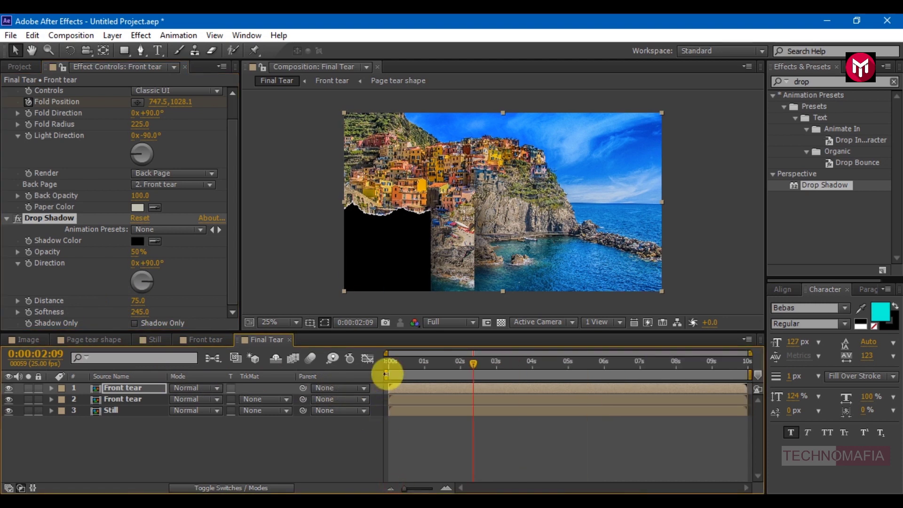
{"action": "left_click_drag", "start_coordinate": [750, 374], "coordinate": [532, 381]}
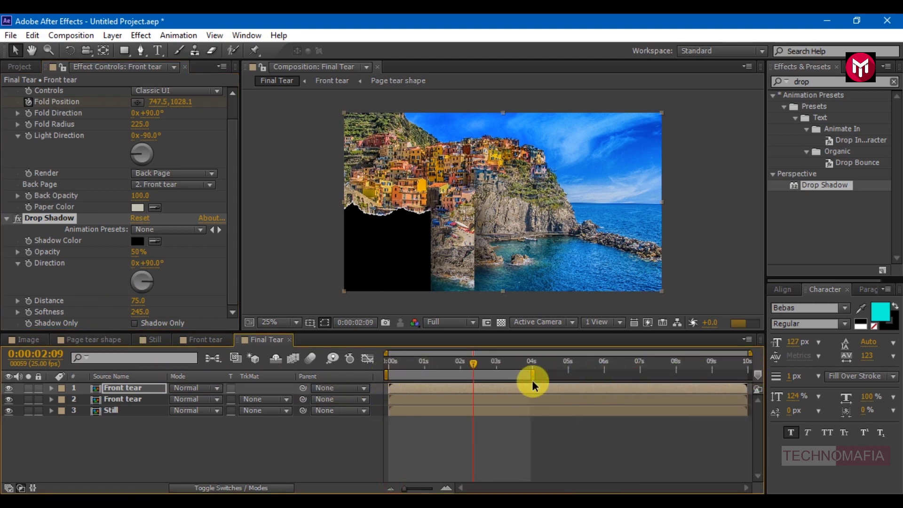
{"action": "key", "text": "KP_0"}
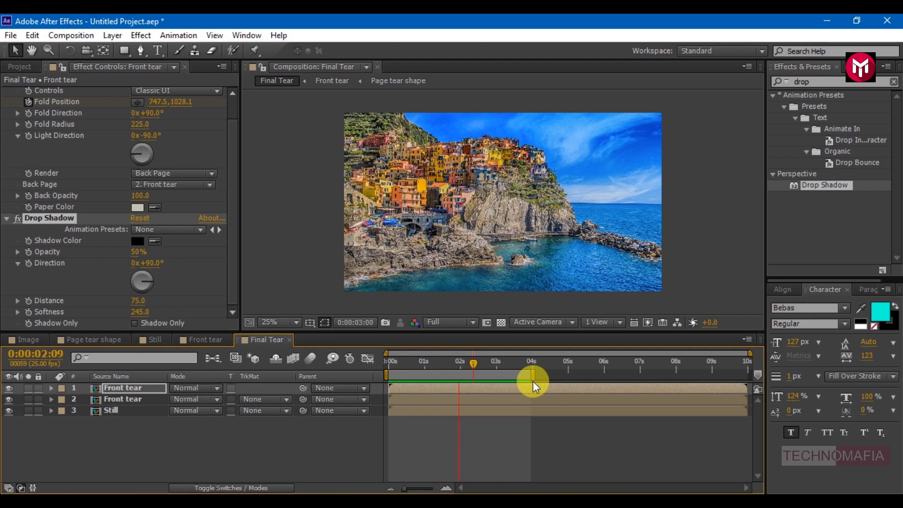
{"action": "key", "text": "space"}
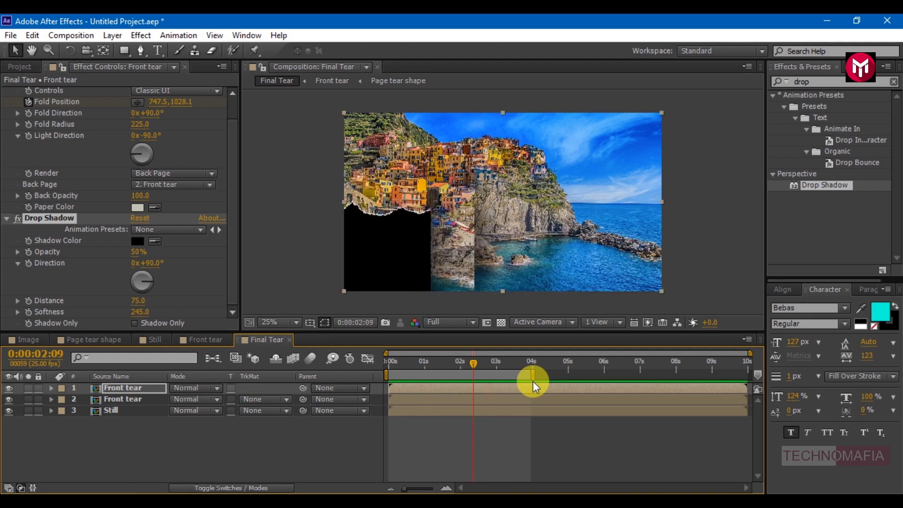
{"action": "left_click", "coordinate": [507, 365]}
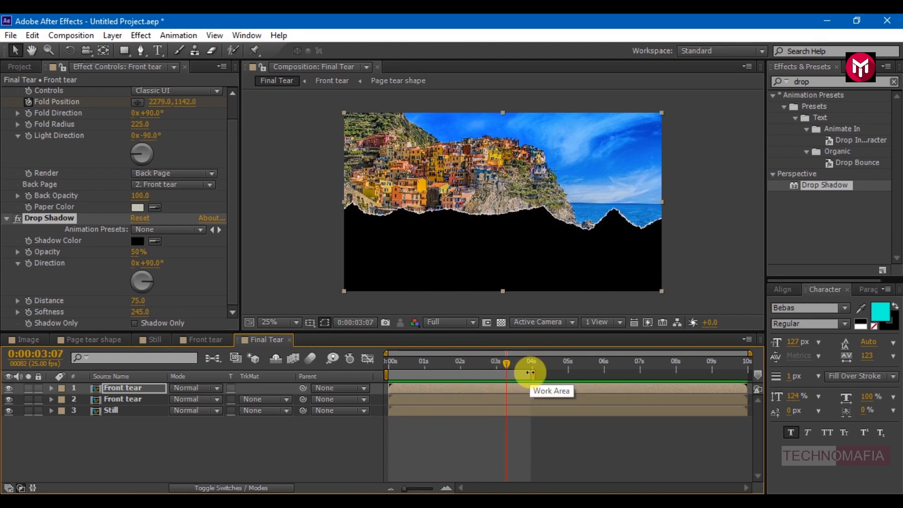
{"action": "left_click_drag", "start_coordinate": [531, 371], "coordinate": [624, 376]}
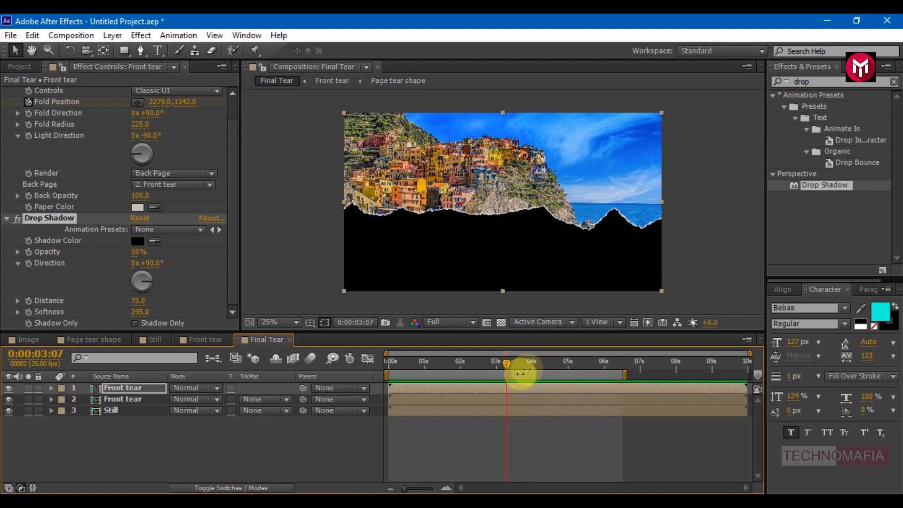
Apply CC Page Turn to the Still layer and switch its Controls to Classic UI.
{"action": "left_click", "coordinate": [120, 413]}
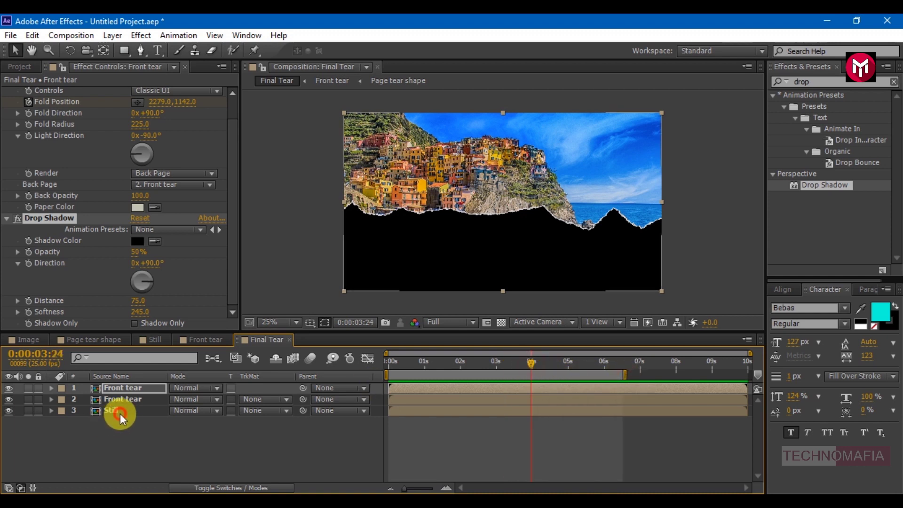
{"action": "left_click", "coordinate": [804, 82]}
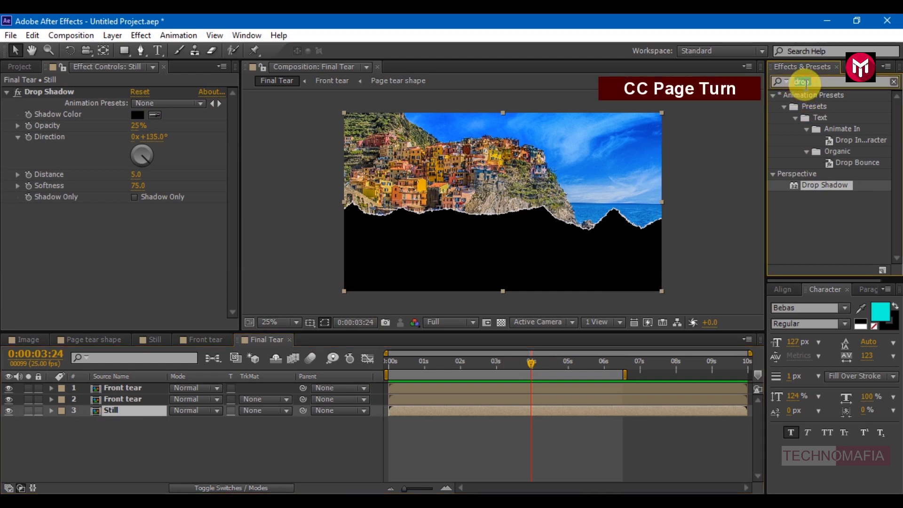
{"action": "type", "text": "page"}
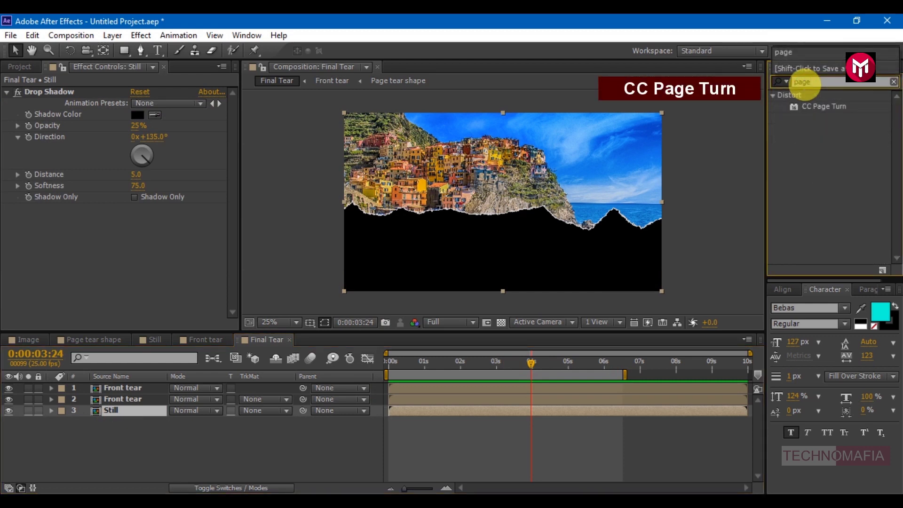
{"action": "double_click", "coordinate": [822, 106]}
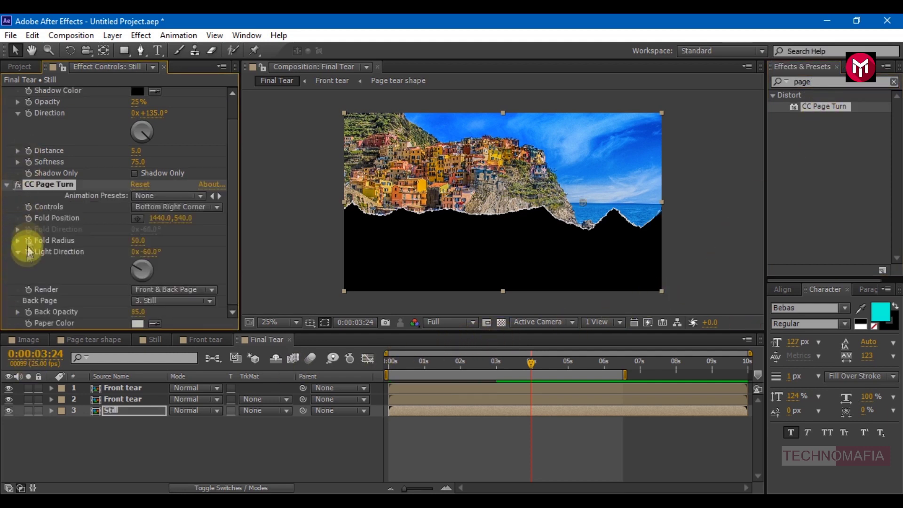
{"action": "left_click", "coordinate": [155, 207]}
{"action": "left_click", "coordinate": [162, 220]}
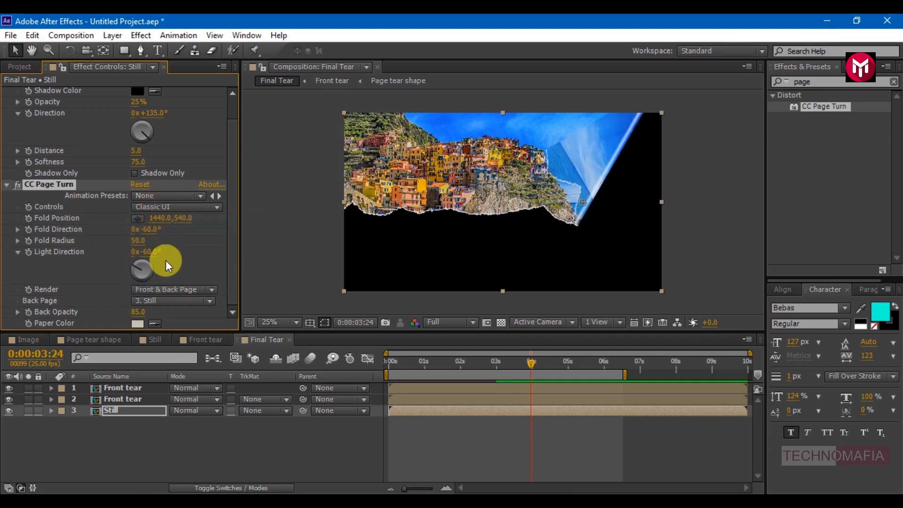
Keyframe the Still layer's Fold Position at 1903, 1077 at 3:24.
{"action": "left_click", "coordinate": [28, 219]}
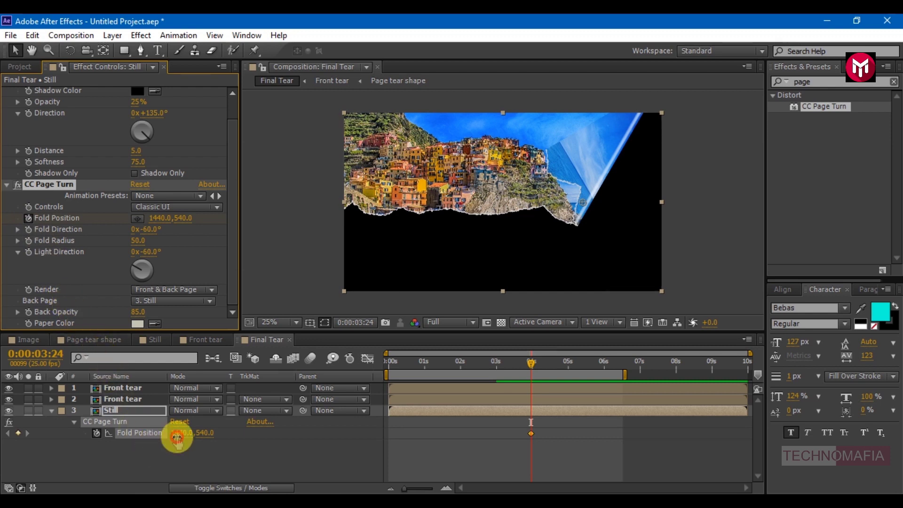
{"action": "left_click", "coordinate": [177, 433]}
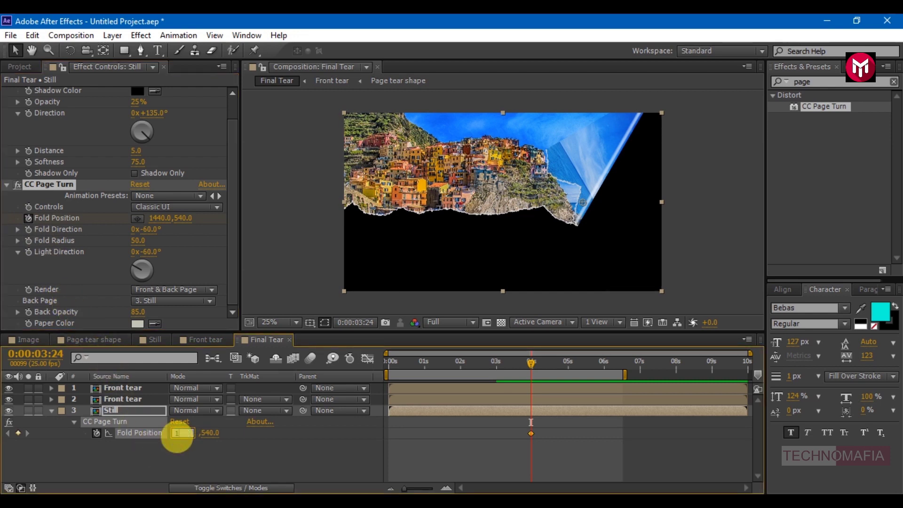
{"action": "key", "text": "Return"}
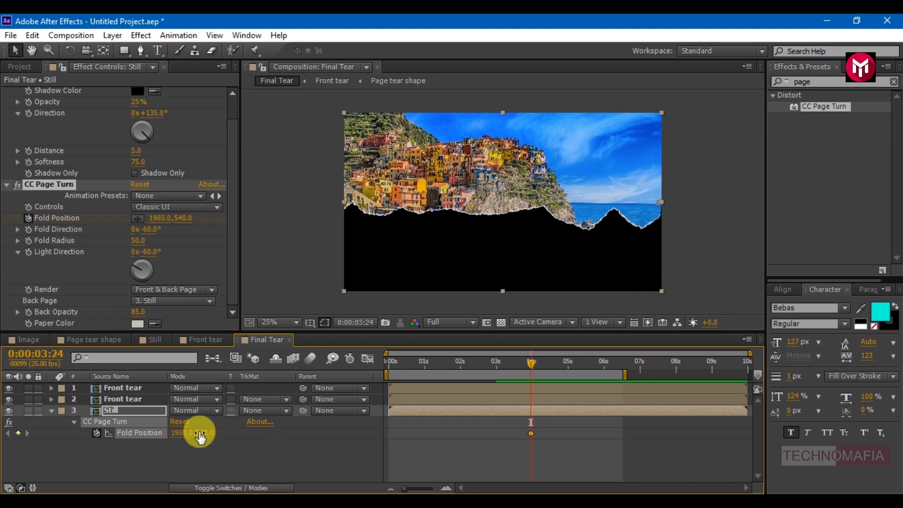
{"action": "left_click", "coordinate": [202, 433]}
{"action": "type", "text": "1077"}
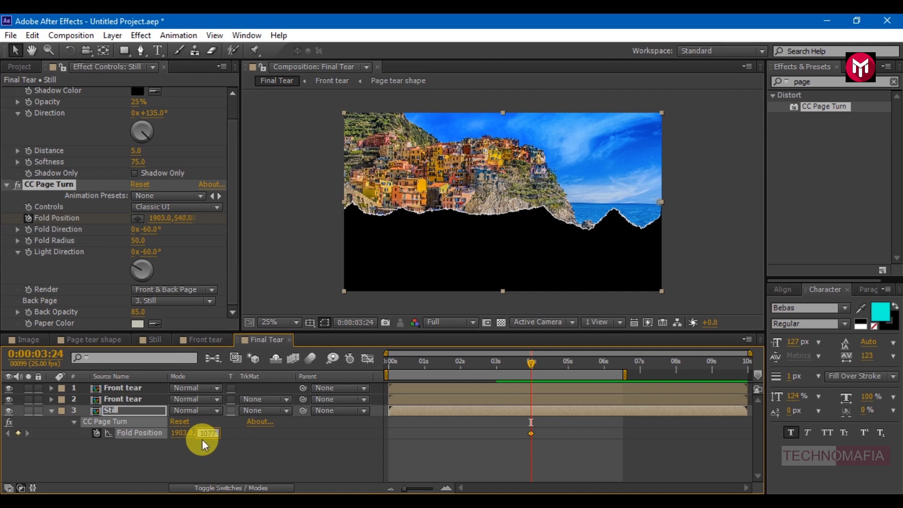
{"action": "key", "text": "Return"}
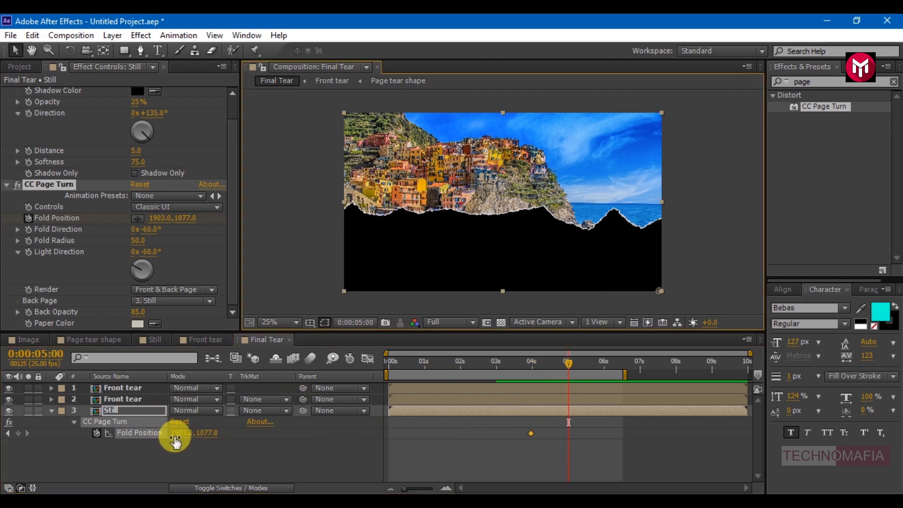
Add a second Fold Position keyframe at 5 seconds and check the fold around 4:15–4:20.
{"action": "left_click_drag", "start_coordinate": [175, 433], "coordinate": [78, 436]}
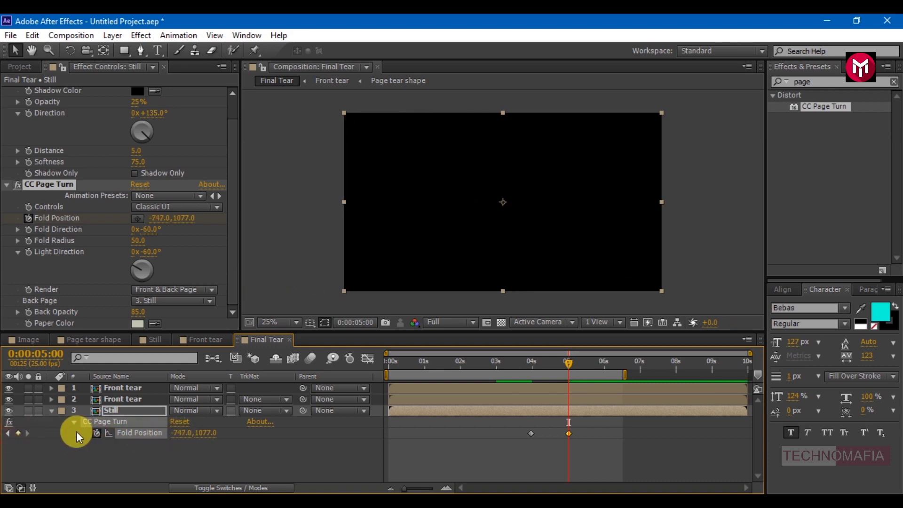
{"action": "left_click_drag", "start_coordinate": [202, 435], "coordinate": [351, 439]}
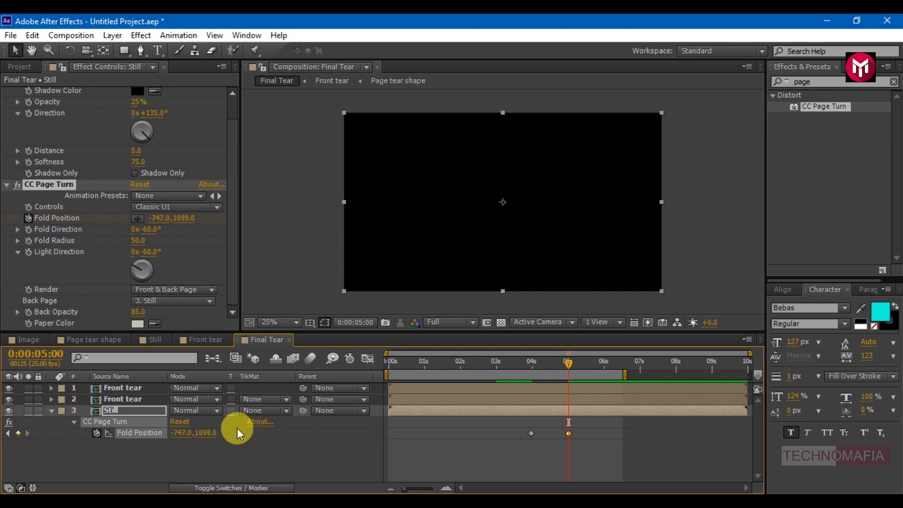
{"action": "left_click", "coordinate": [126, 413]}
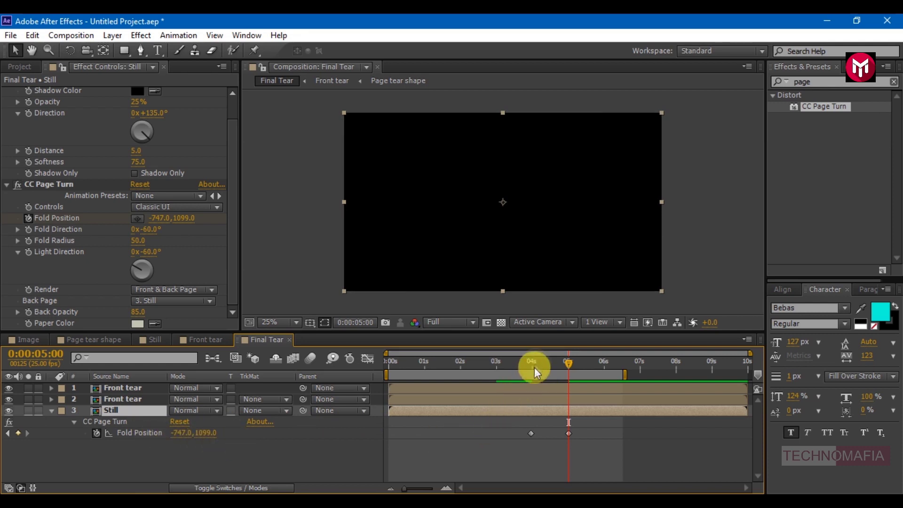
{"action": "left_click", "coordinate": [561, 364]}
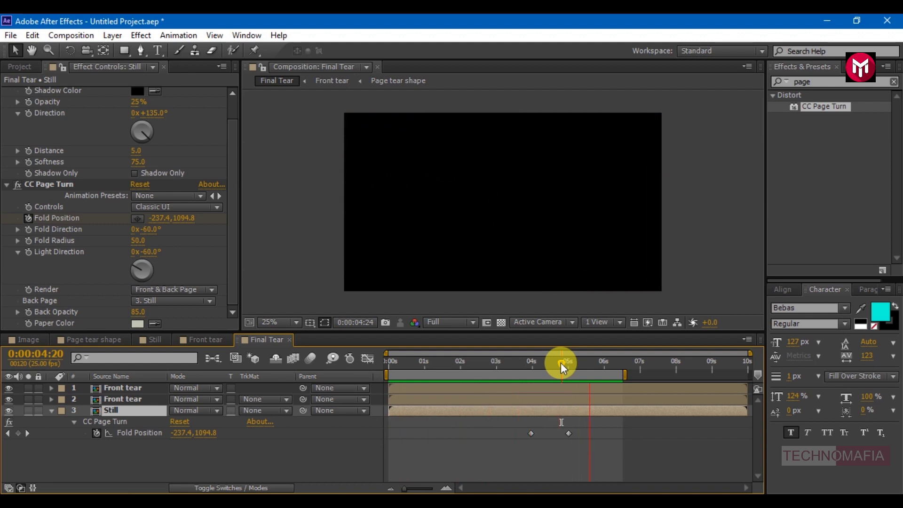
{"action": "left_click_drag", "start_coordinate": [563, 368], "coordinate": [553, 365]}
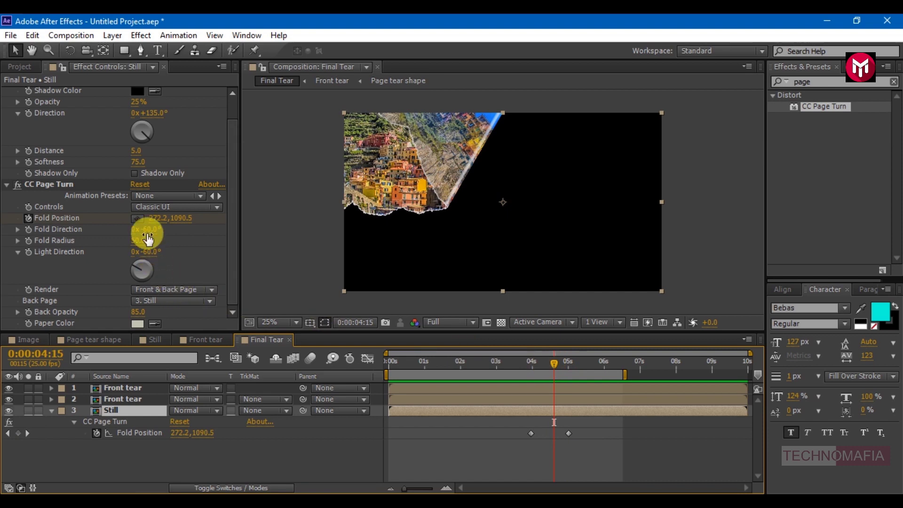
Set the Still layer's Fold Direction to -80° and scrub the page turn to 4:12.
{"action": "left_click", "coordinate": [148, 230]}
{"action": "type", "text": "-50"}
{"action": "key", "text": "Return"}
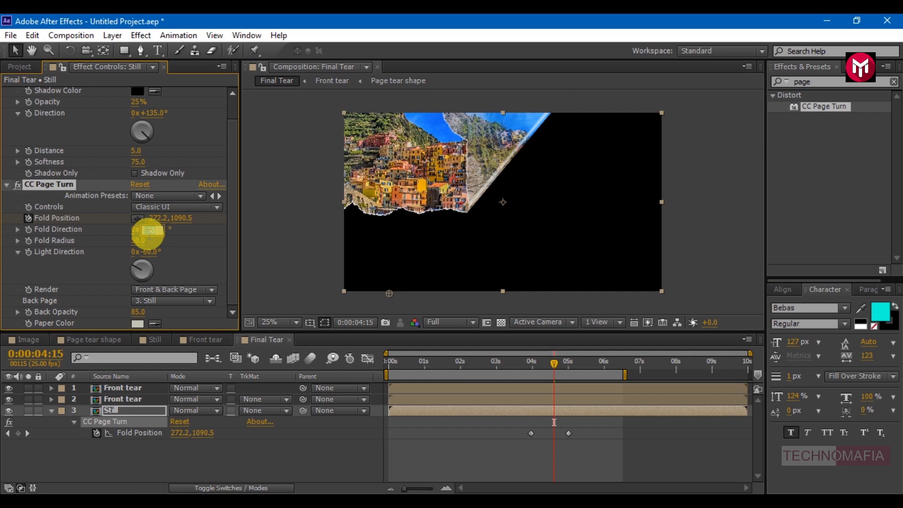
{"action": "key", "text": "Return"}
{"action": "left_click", "coordinate": [541, 362]}
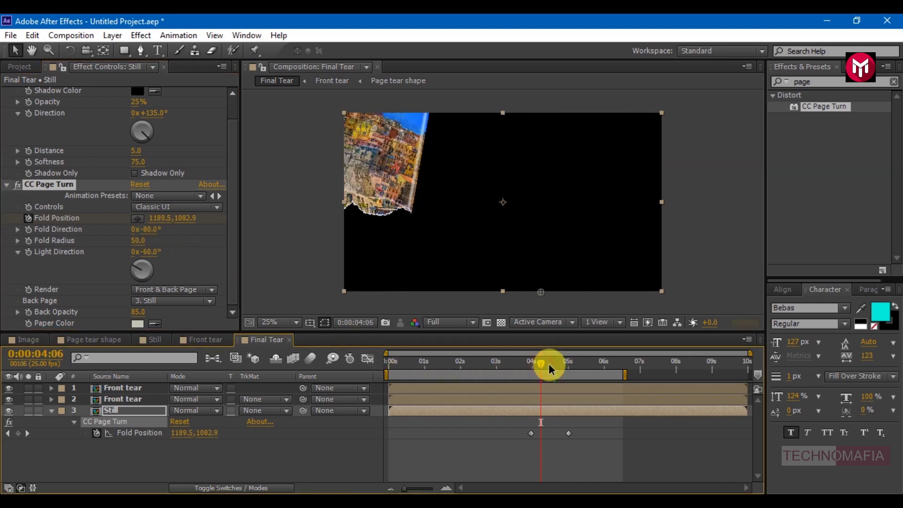
{"action": "mouse_move", "coordinate": [560, 370]}
{"action": "left_mouse_down"}
{"action": "mouse_move", "coordinate": [567, 362]}
{"action": "mouse_move", "coordinate": [550, 362]}
{"action": "left_mouse_up"}
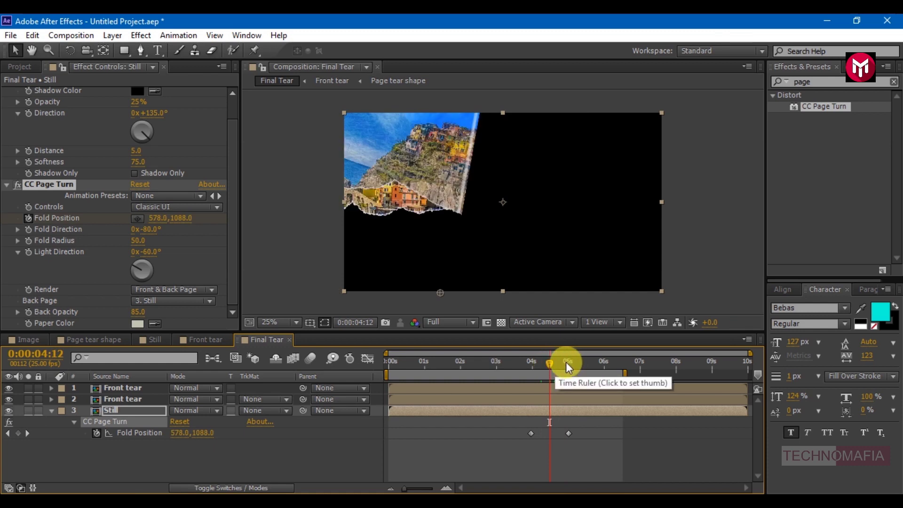
{"action": "left_click", "coordinate": [261, 459]}
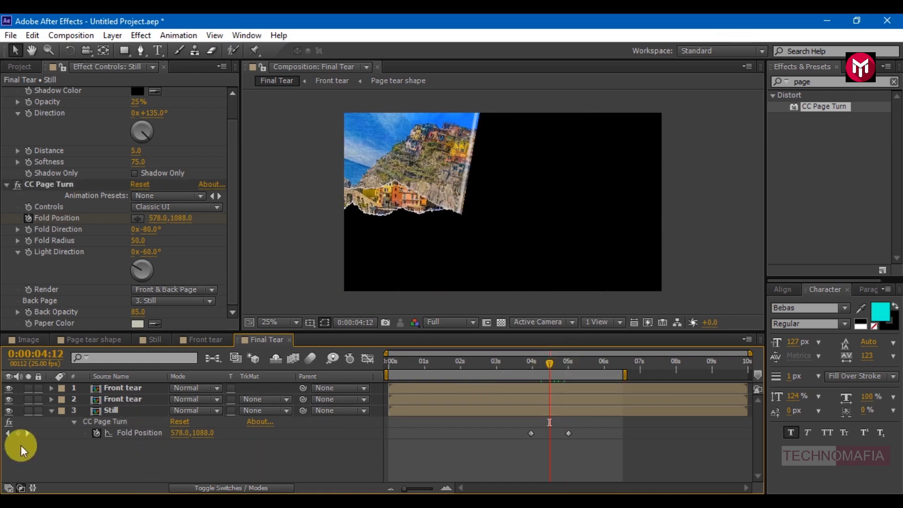
{"action": "left_click", "coordinate": [105, 411]}
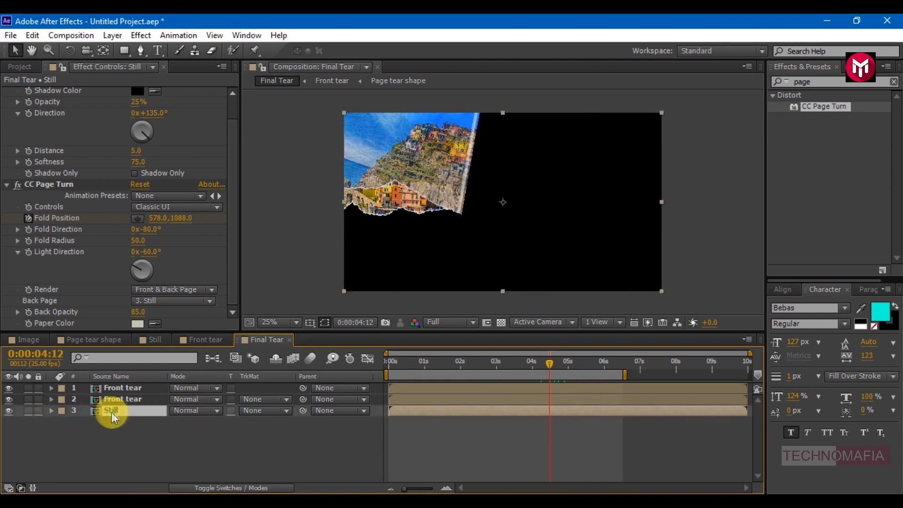
{"action": "left_click", "coordinate": [549, 364]}
Create a new composition named RENDER and add Final Tear as a layer.
{"action": "left_click_drag", "start_coordinate": [549, 364], "coordinate": [545, 364]}
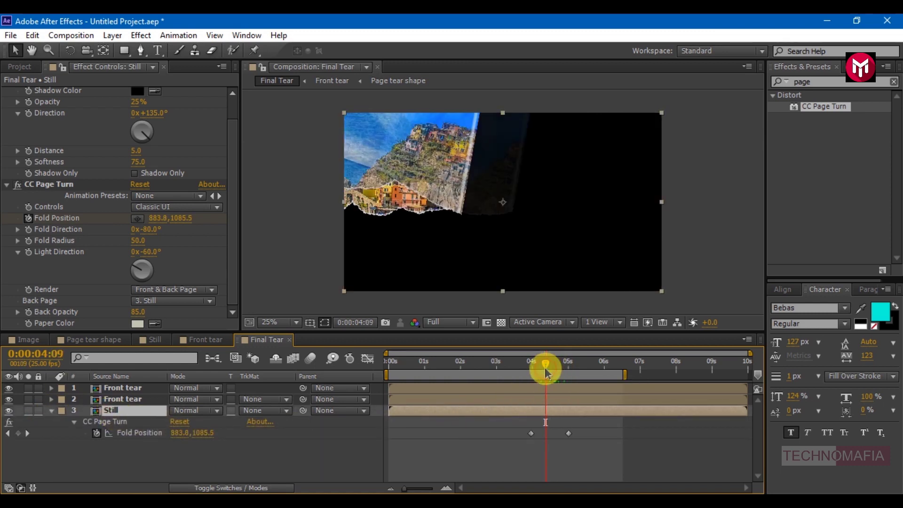
{"action": "left_click", "coordinate": [52, 410]}
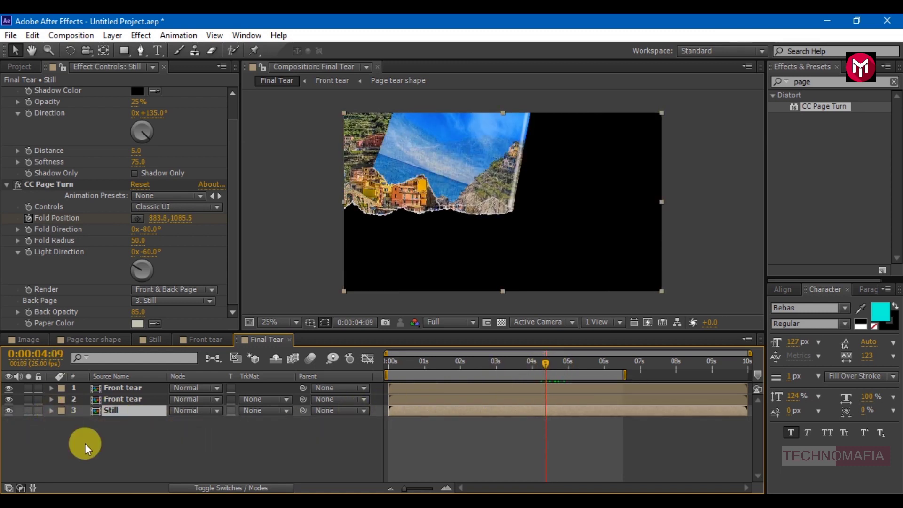
{"action": "key", "text": "ctrl+0"}
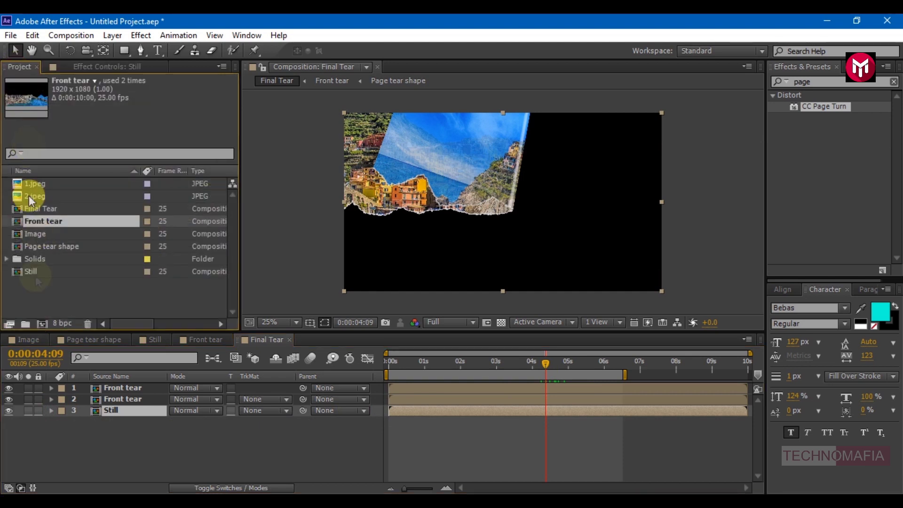
{"action": "left_click", "coordinate": [42, 323]}
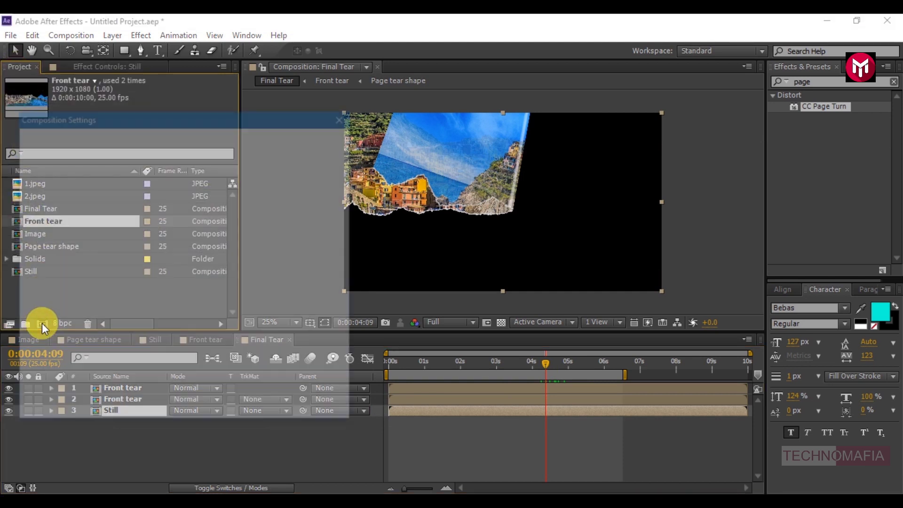
{"action": "type", "text": "REND"}
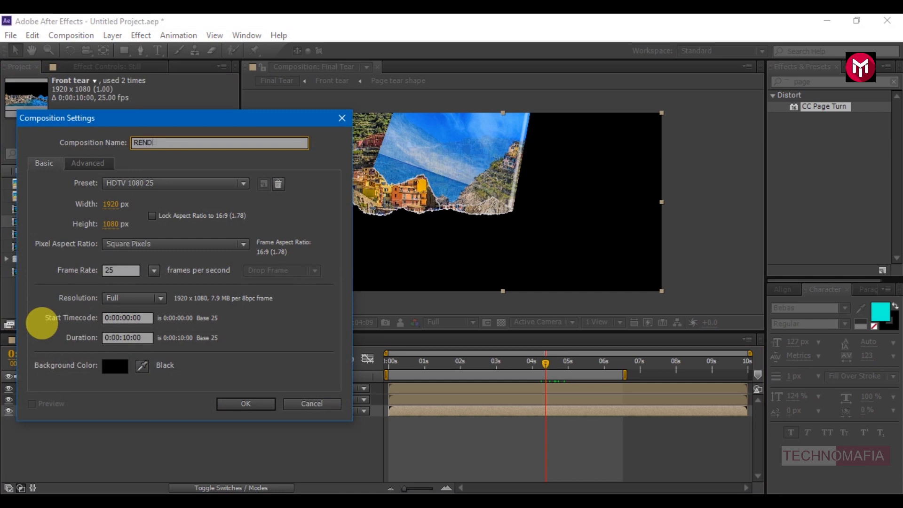
{"action": "type", "text": "ER"}
{"action": "key", "text": "Return"}
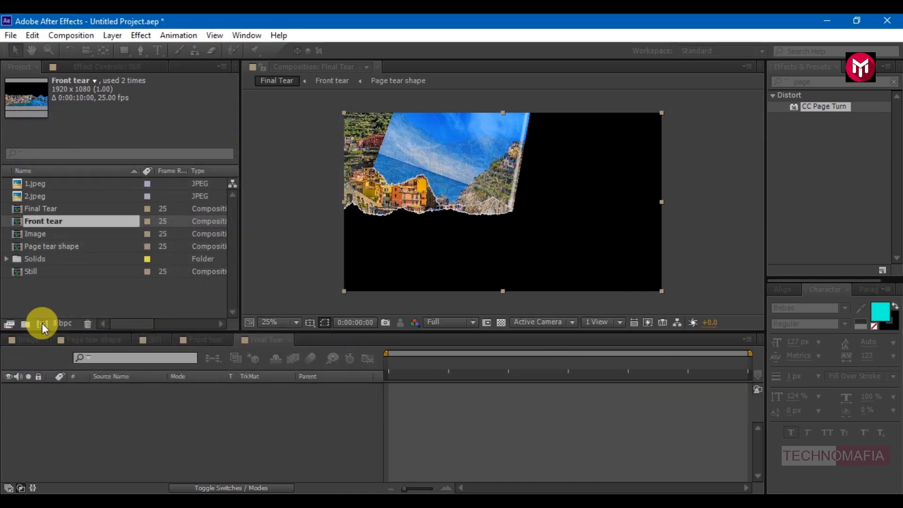
{"action": "left_click", "coordinate": [26, 210]}
{"action": "left_click_drag", "start_coordinate": [32, 214], "coordinate": [131, 403]}
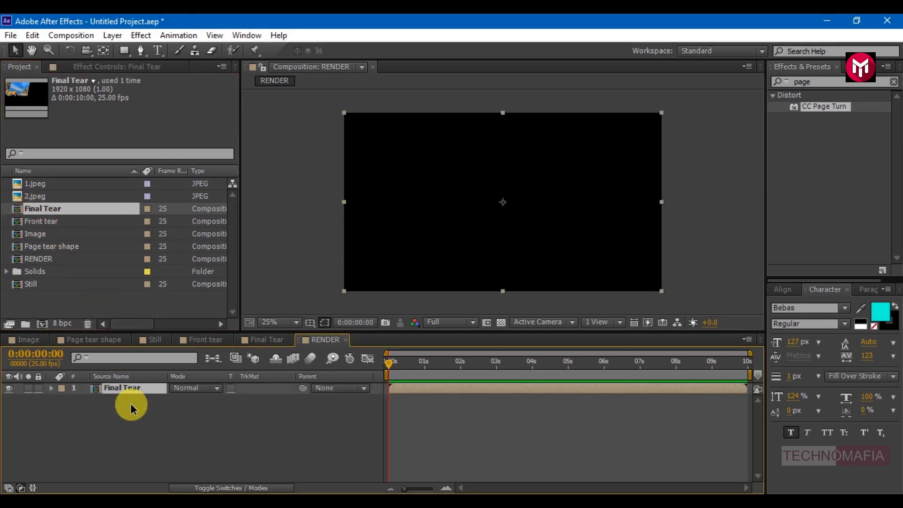
Add a black solid layer to the RENDER comp.
{"action": "right_click", "coordinate": [81, 429]}
{"action": "mouse_move", "coordinate": [258, 290]}
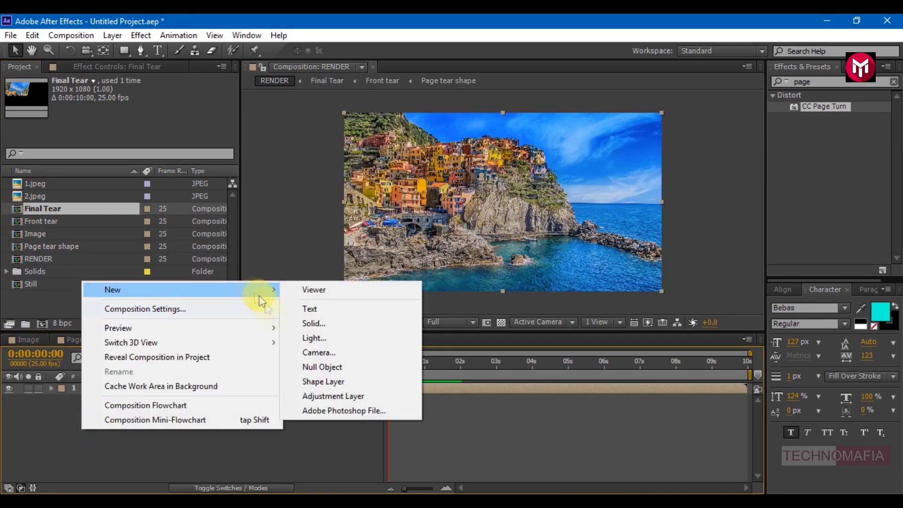
{"action": "left_click", "coordinate": [304, 323]}
{"action": "left_click", "coordinate": [448, 320]}
{"action": "left_click", "coordinate": [570, 259]}
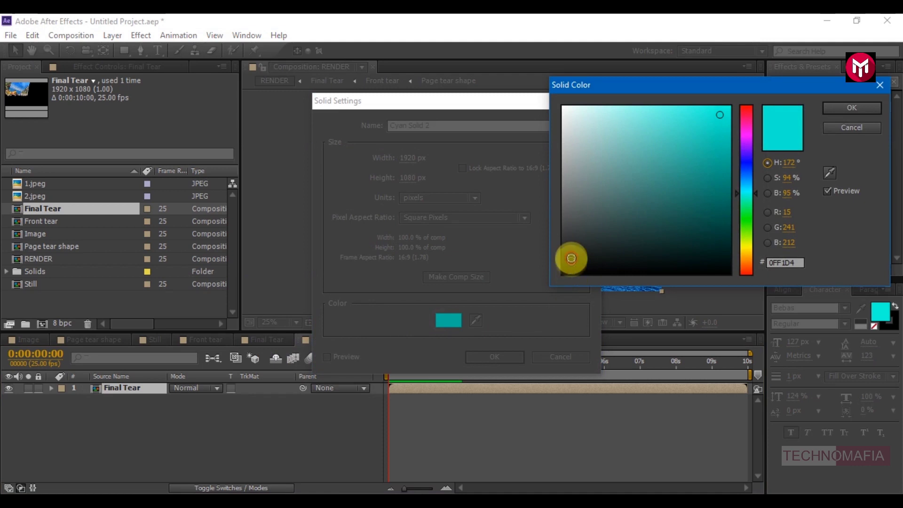
{"action": "key", "text": "Return"}
{"action": "left_click", "coordinate": [495, 356]}
Draw a rectangle mask across the solid's middle and set it to Subtract for letterbox bars.
{"action": "left_click", "coordinate": [124, 51]}
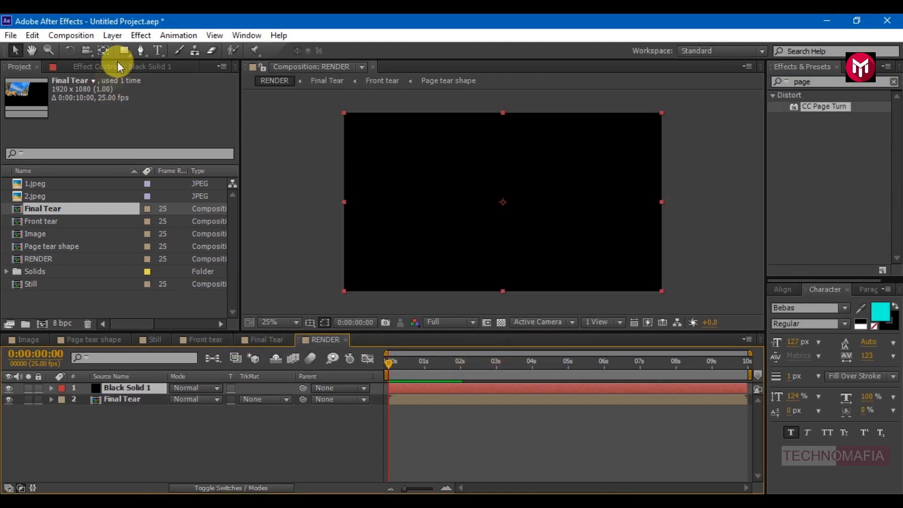
{"action": "left_click", "coordinate": [306, 323]}
{"action": "left_click", "coordinate": [355, 338]}
{"action": "left_click_drag", "start_coordinate": [327, 120], "coordinate": [678, 282]}
{"action": "left_click", "coordinate": [193, 410]}
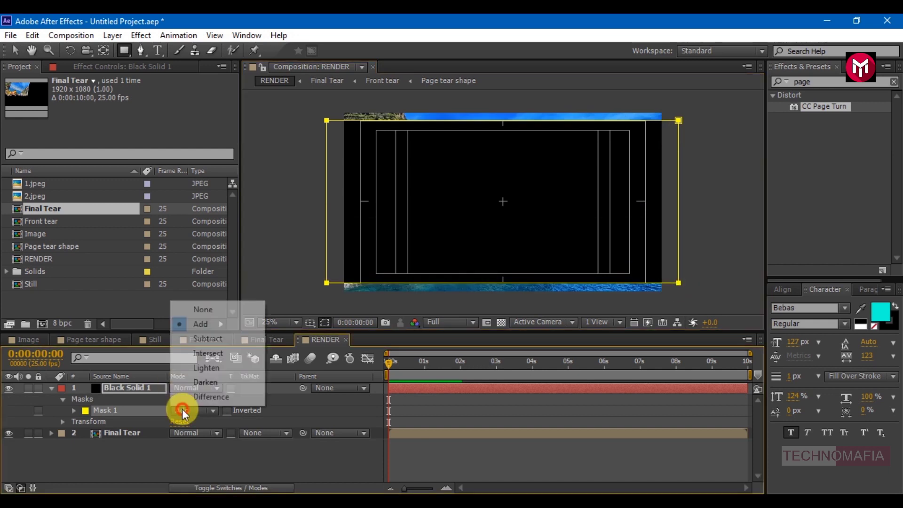
{"action": "left_click", "coordinate": [201, 334]}
{"action": "left_click", "coordinate": [52, 389]}
{"action": "left_click", "coordinate": [84, 438]}
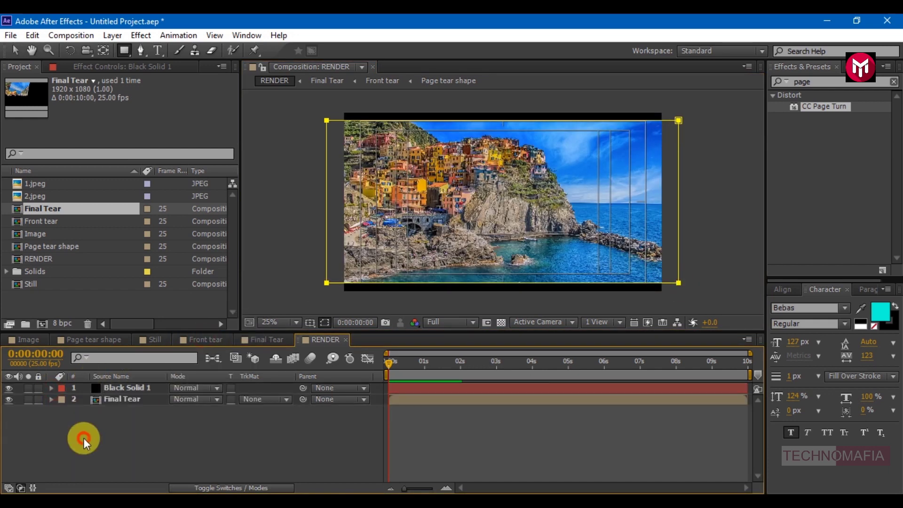
Place 2.jpeg at the bottom of RENDER and hide the safe guides.
{"action": "left_click_drag", "start_coordinate": [31, 197], "coordinate": [94, 416]}
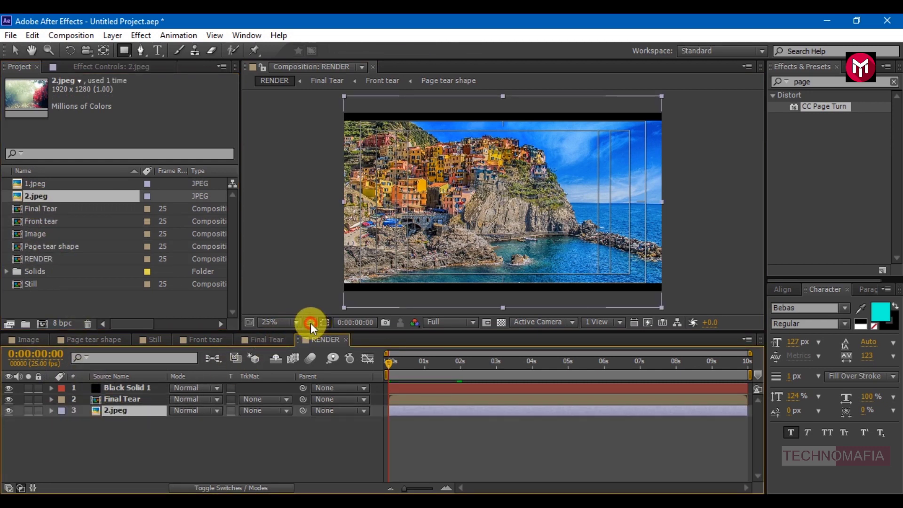
{"action": "left_click", "coordinate": [310, 322]}
{"action": "left_click", "coordinate": [315, 336]}
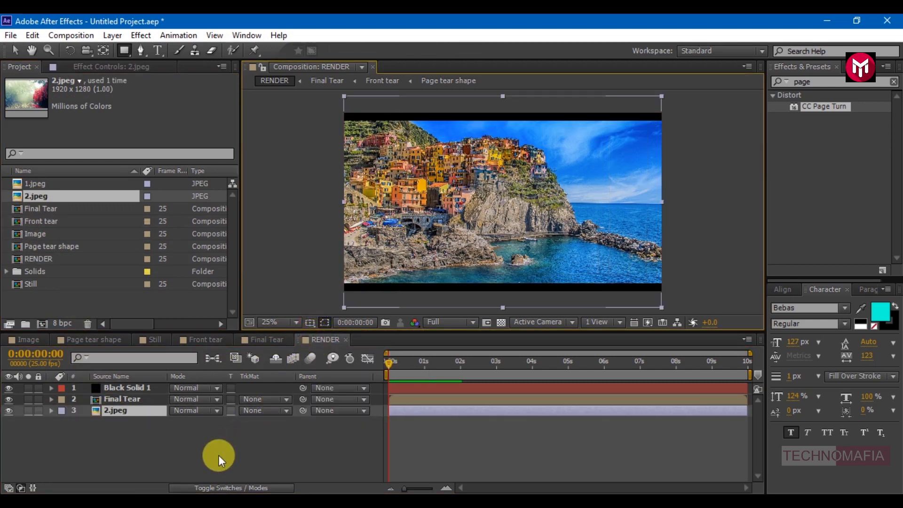
End the RENDER comp's work area at about 6 seconds.
{"action": "left_click_drag", "start_coordinate": [751, 373], "coordinate": [606, 373]}
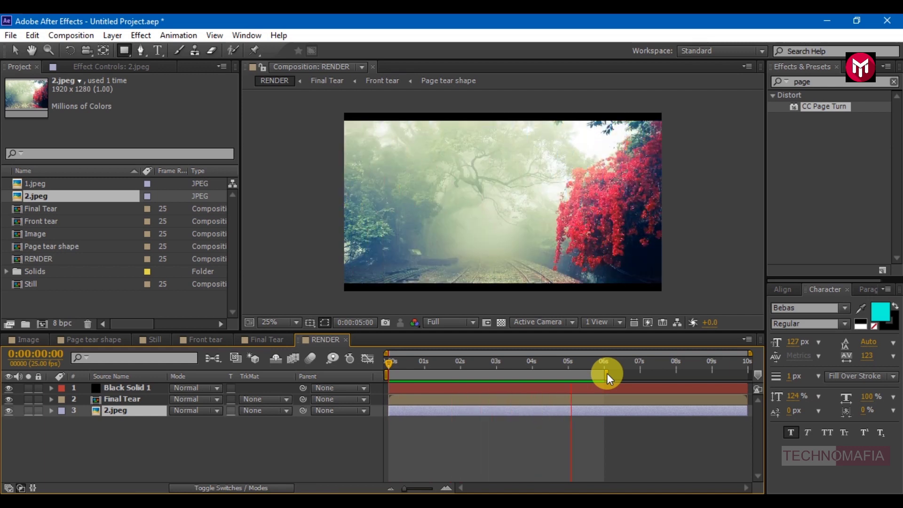
Insert the 45.png logo into RENDER between Final Tear and 2.jpeg.
{"action": "key", "text": "space"}
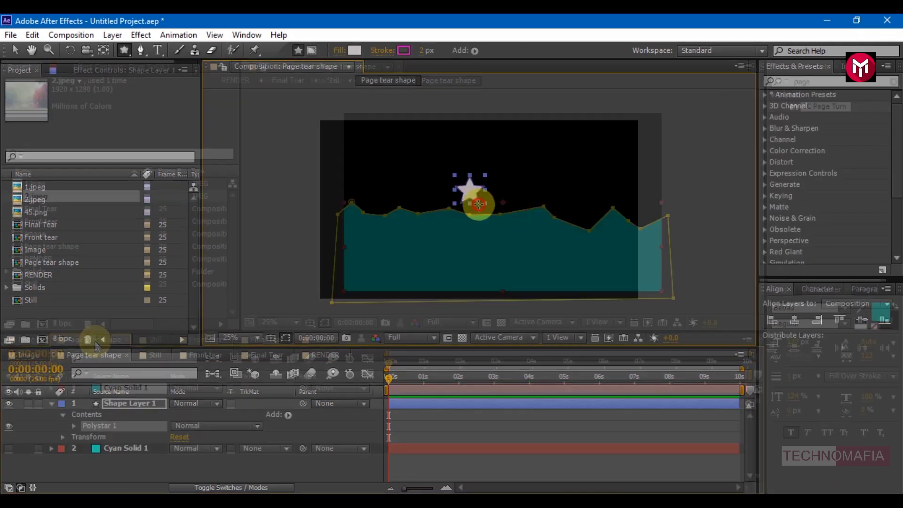
{"action": "left_click_drag", "start_coordinate": [478, 204], "coordinate": [520, 242]}
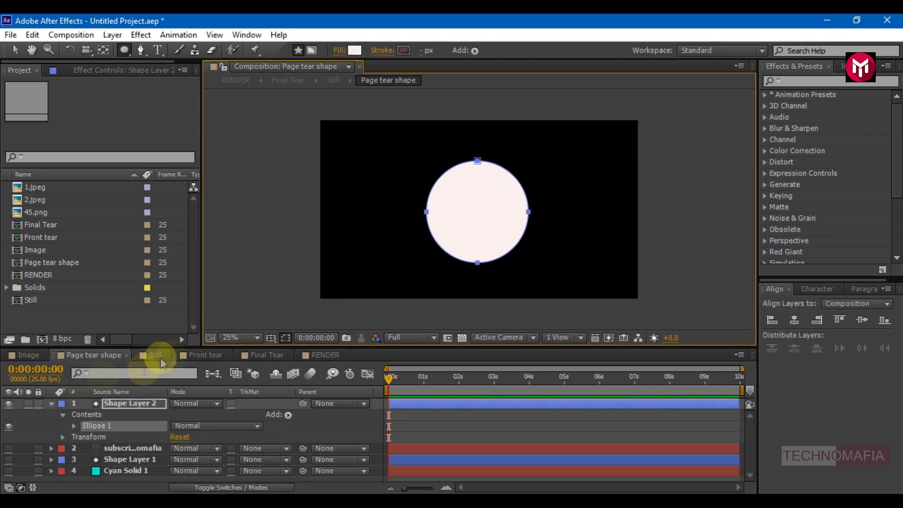
{"action": "left_click", "coordinate": [311, 355]}
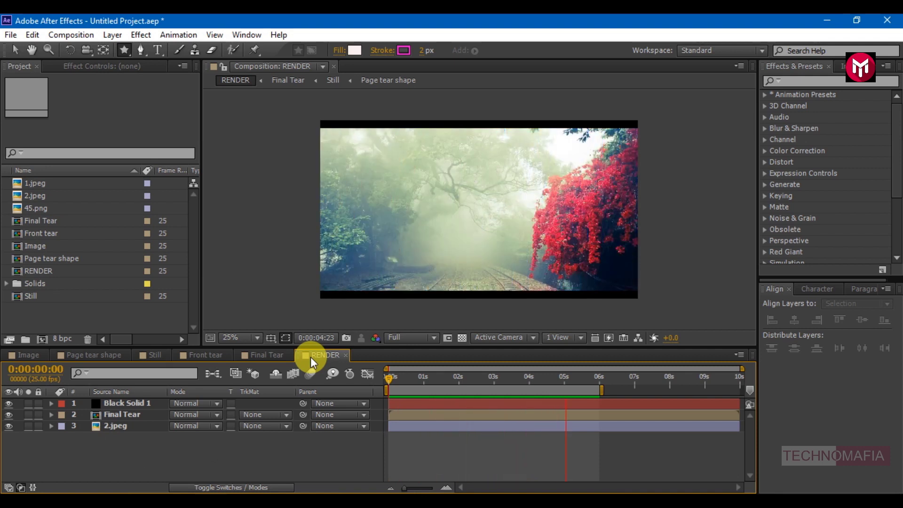
{"action": "key", "text": "space"}
{"action": "key", "text": "ctrl+t"}
{"action": "key", "text": "space"}
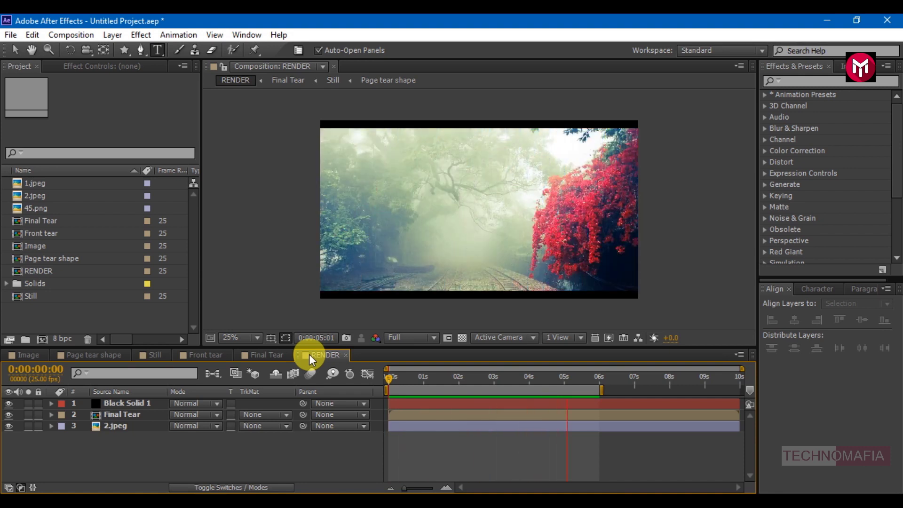
{"action": "left_click_drag", "start_coordinate": [37, 208], "coordinate": [12, 438]}
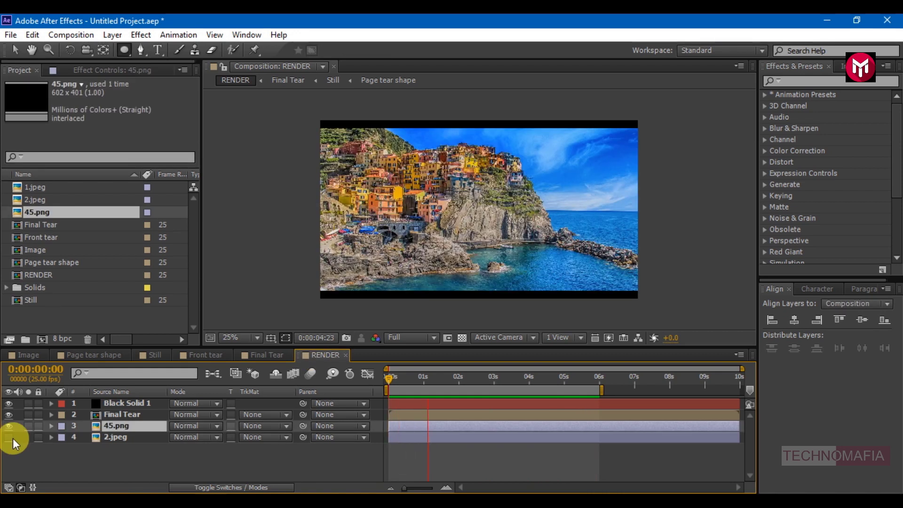